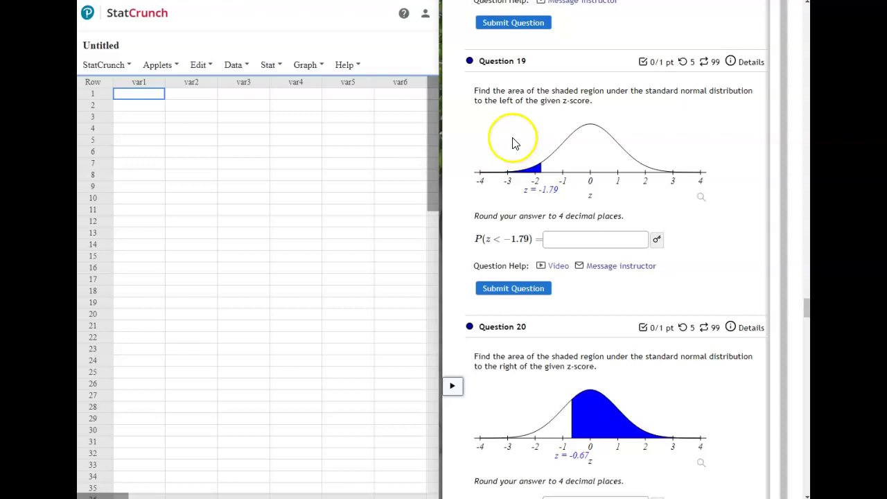
# Highlight "standard normal" in Question 19 and open the Normal distribution calculator
pyautogui.moveTo(646, 91); pyautogui.dragTo(700, 94)
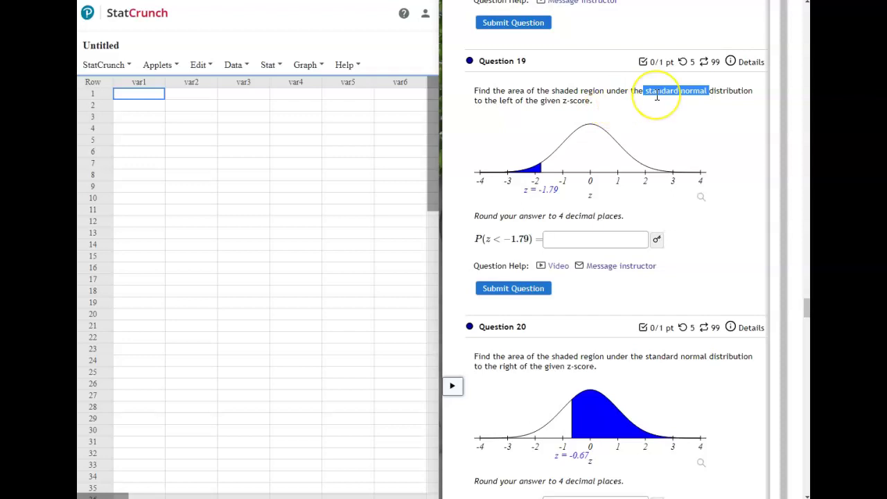
pyautogui.click(269, 67)
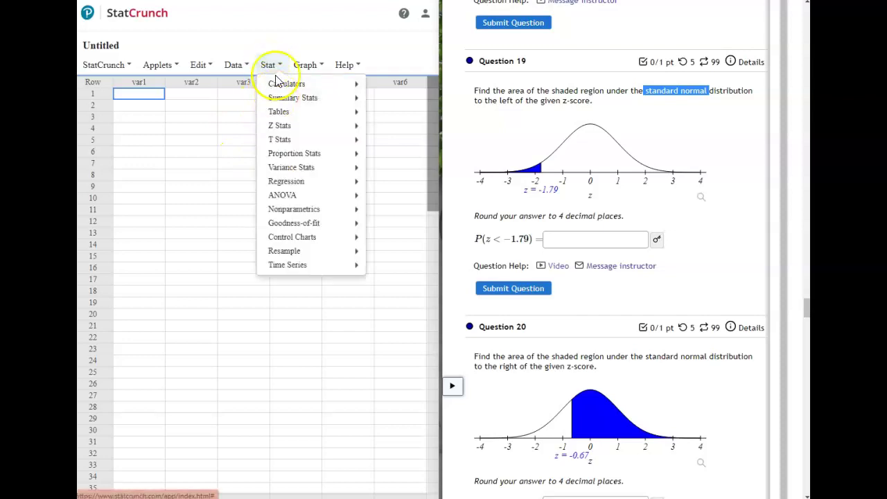
pyautogui.moveTo(280, 83)
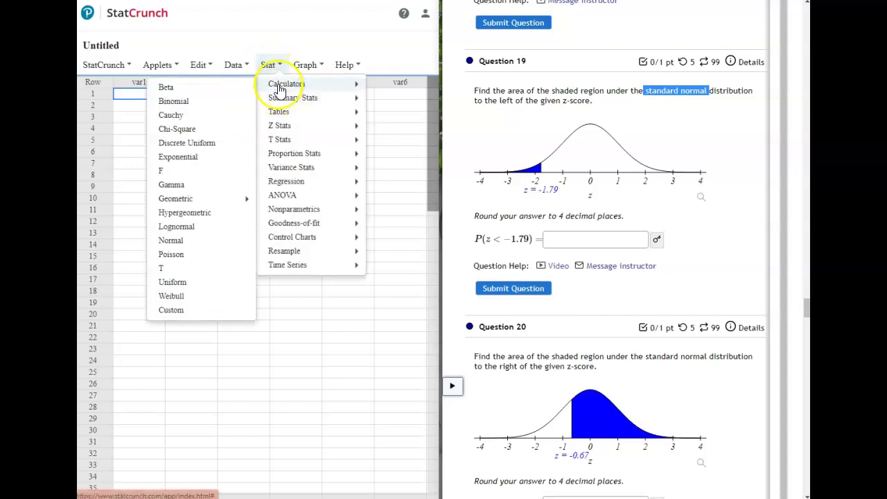
pyautogui.click(174, 239)
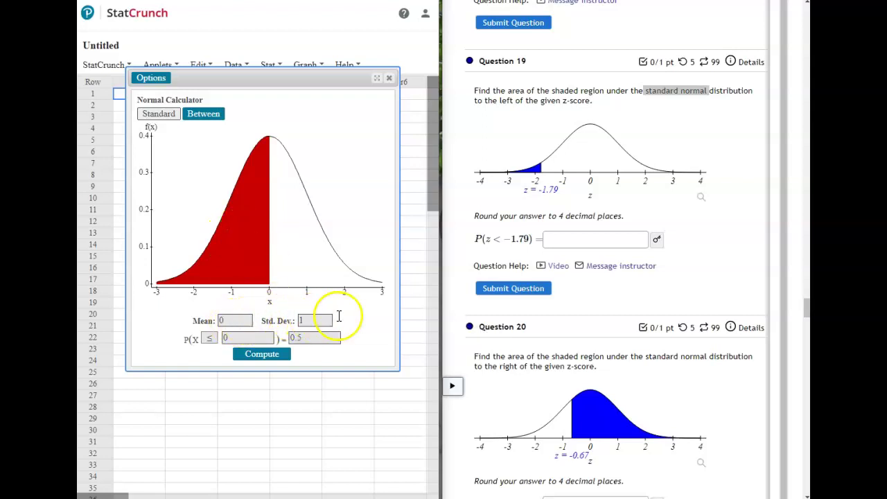
pyautogui.click(674, 93)
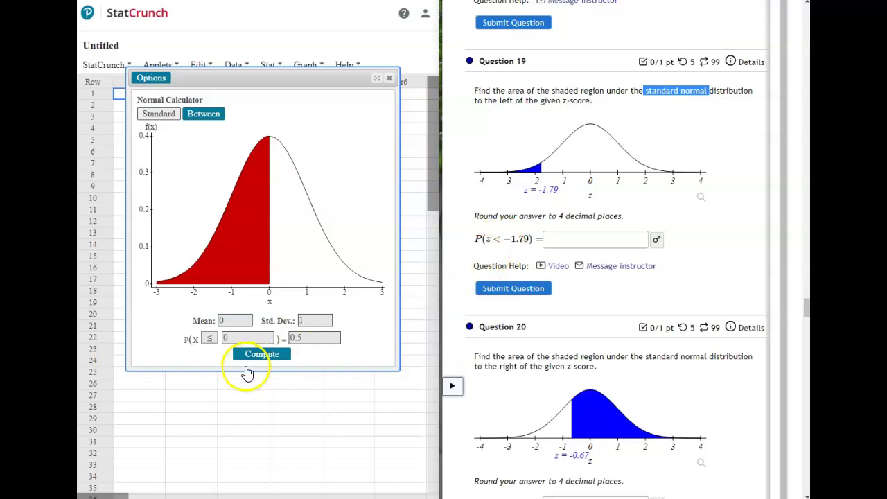
# Compute P(X ≤ -1.79) with mean 0 and standard deviation 1, and reveal Question 19's answer to check it
pyautogui.click(210, 339)
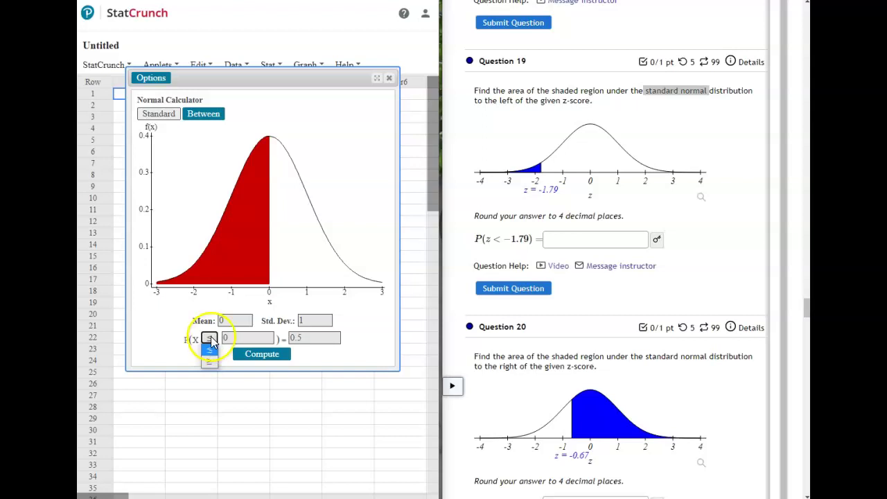
pyautogui.click(211, 352)
pyautogui.click(233, 337)
pyautogui.press('BackSpace')
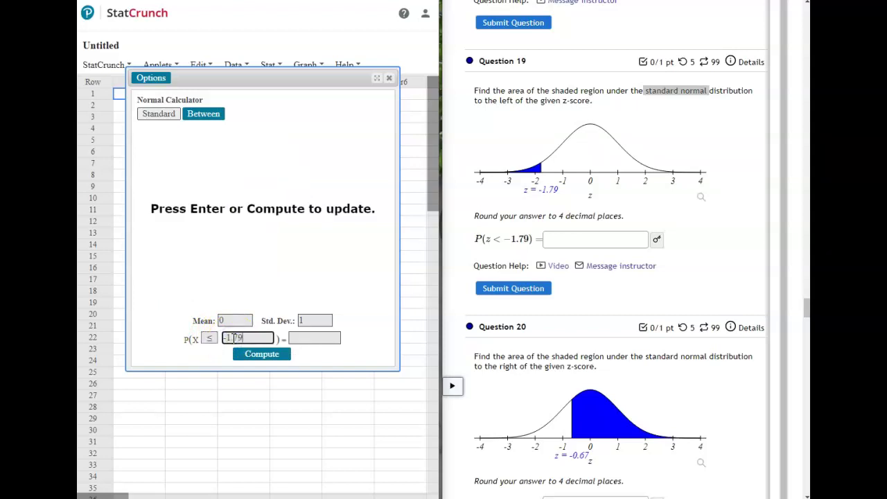
pyautogui.click(281, 354)
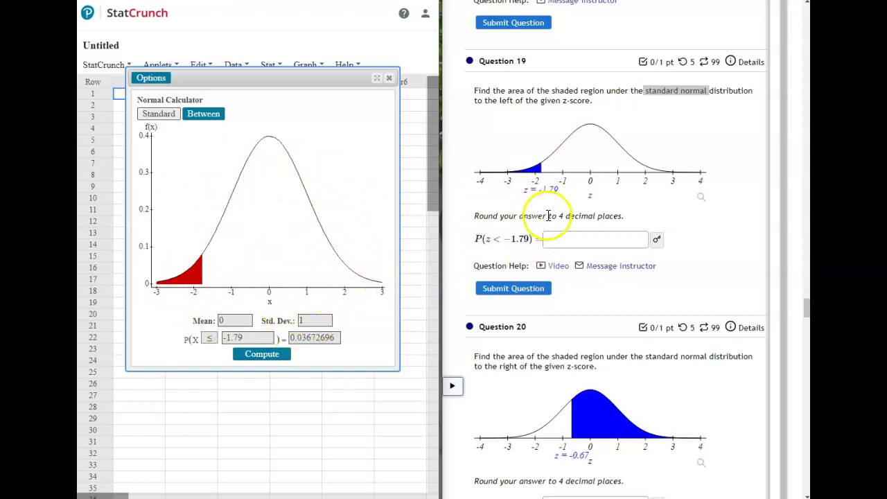
pyautogui.click(656, 241)
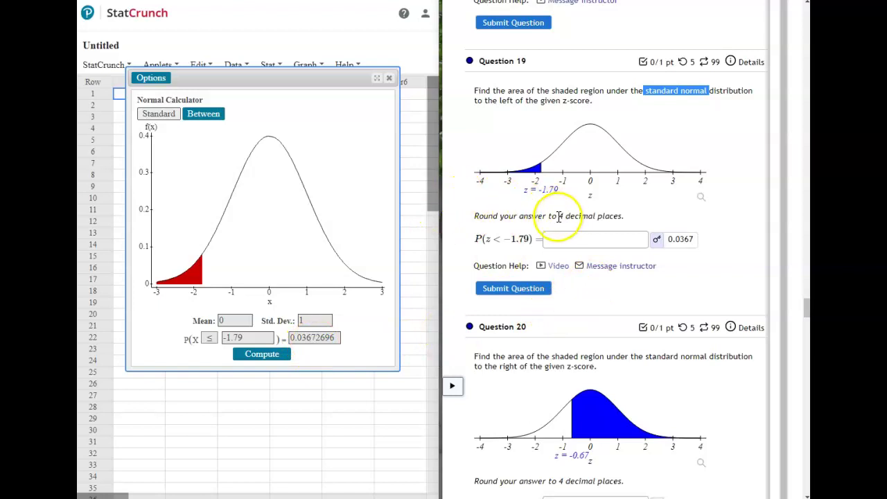
pyautogui.moveTo(559, 217); pyautogui.dragTo(616, 216)
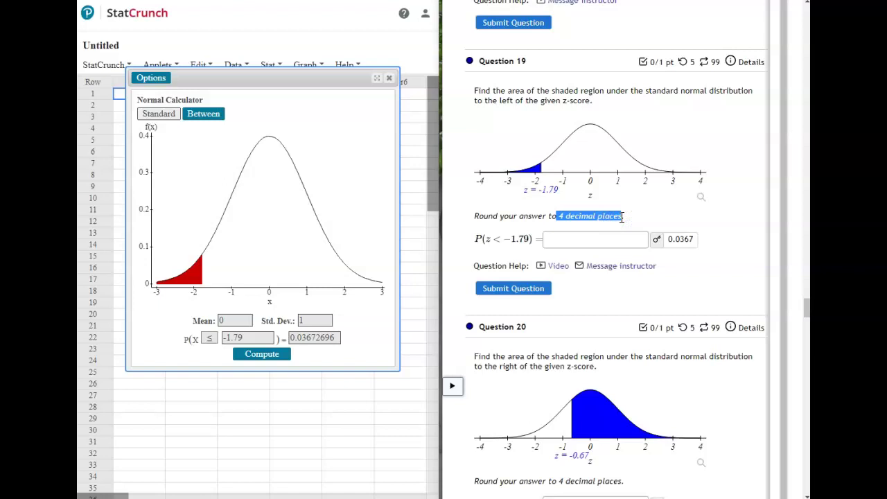
# Compute P(X ≥ -0.67) for the right-tail area in Question 20
pyautogui.scroll(-2, 651, 267)
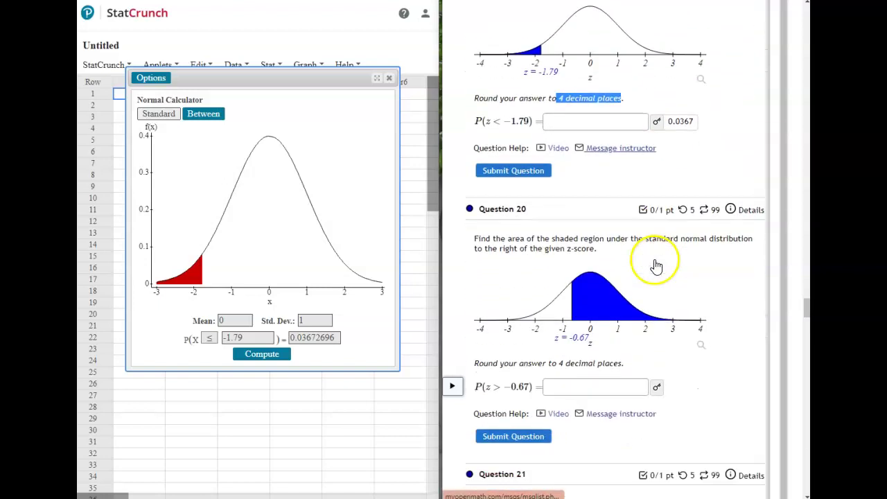
pyautogui.scroll(-2, 656, 265)
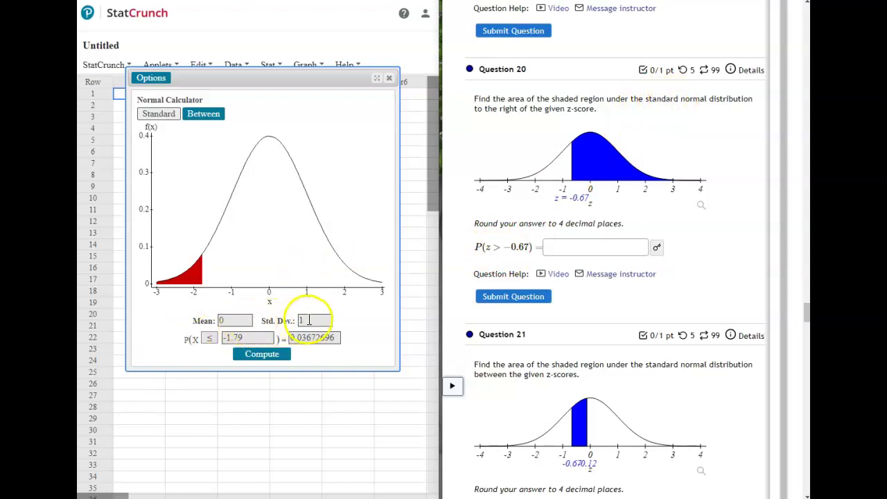
pyautogui.click(211, 339)
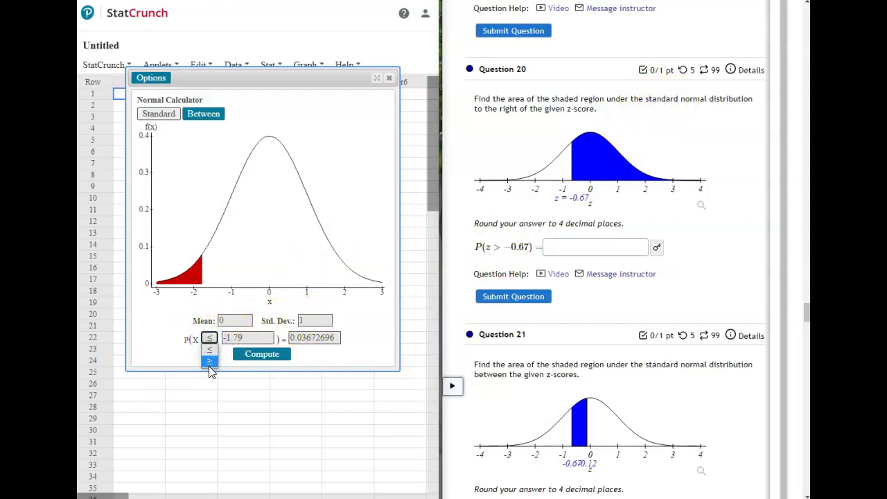
pyautogui.click(209, 365)
pyautogui.click(247, 338)
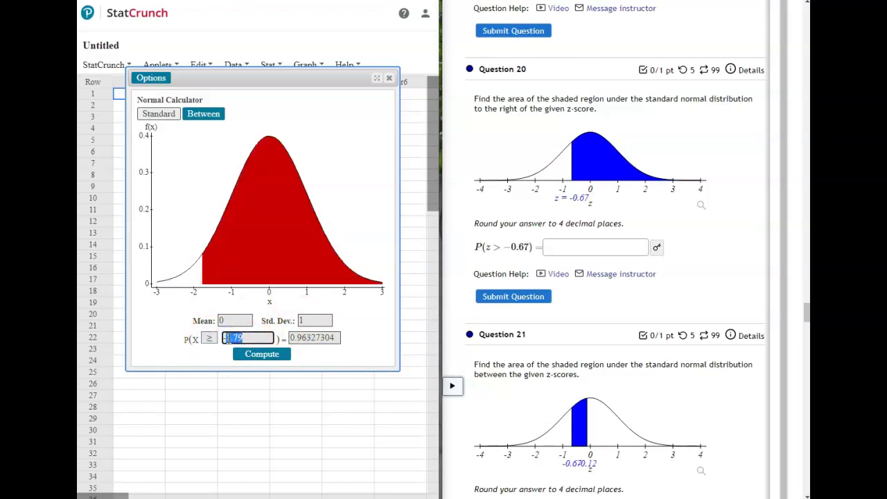
pyautogui.write('-')
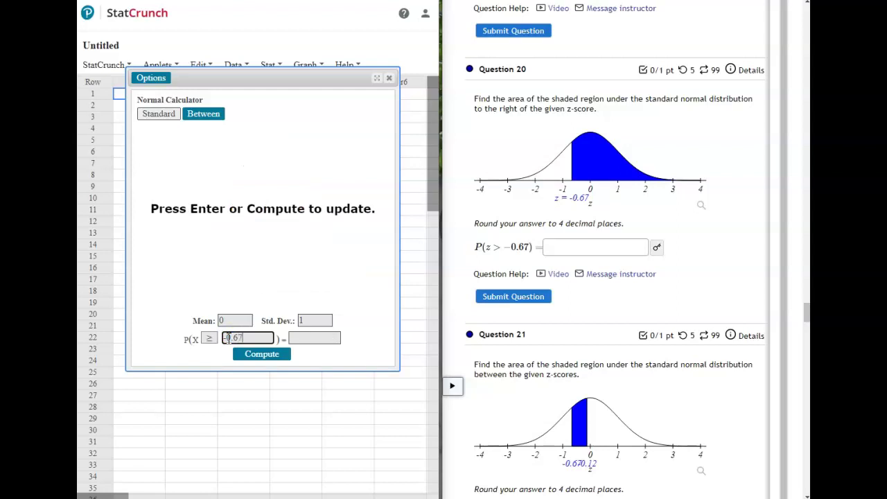
pyautogui.click(244, 355)
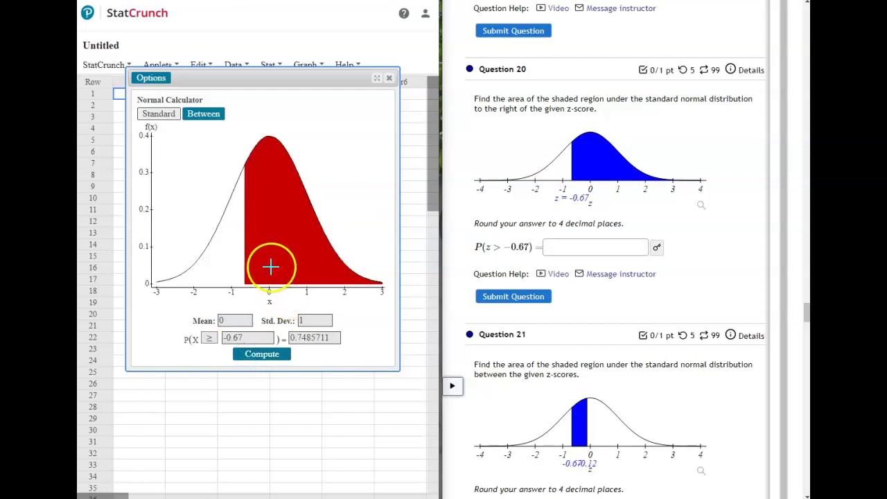
# Reveal Question 20's answer for comparison and enter 0.7486 as the response
pyautogui.click(654, 251)
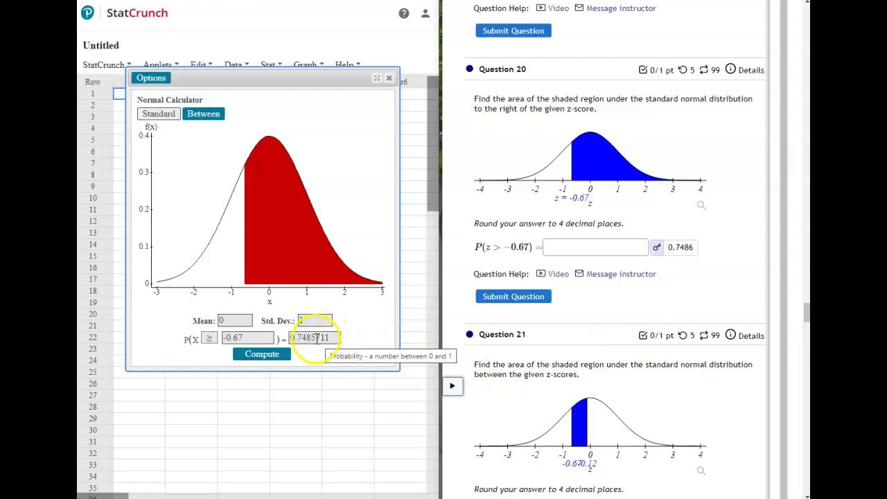
pyautogui.moveTo(337, 337); pyautogui.dragTo(299, 338)
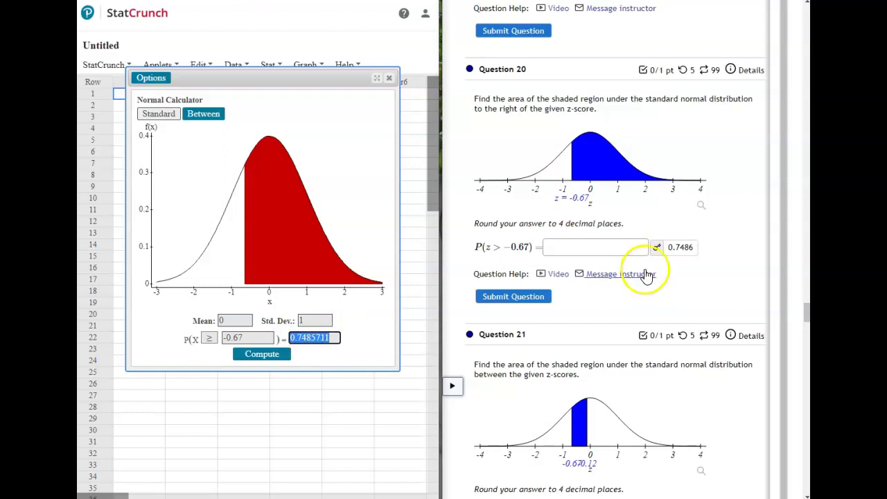
pyautogui.click(611, 247)
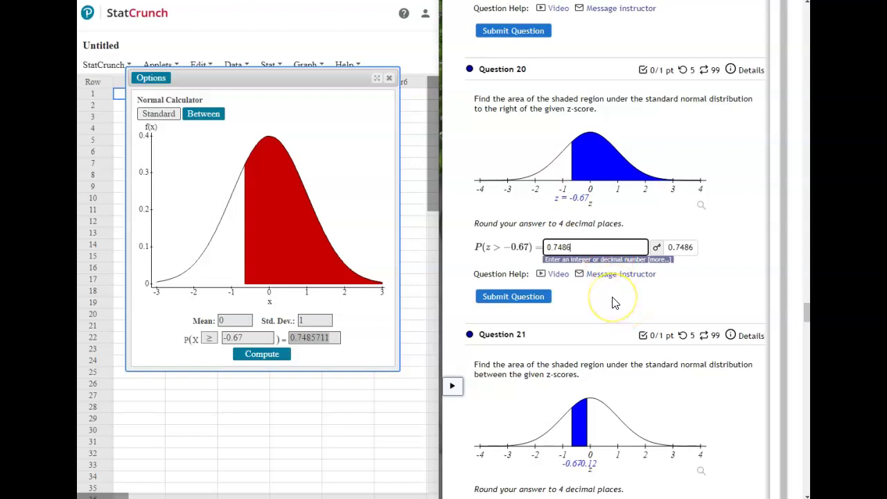
# Compute the probability between -0.67 and -0.12 for Question 21, and reveal the question's answer to compare
pyautogui.scroll(-3, 613, 302)
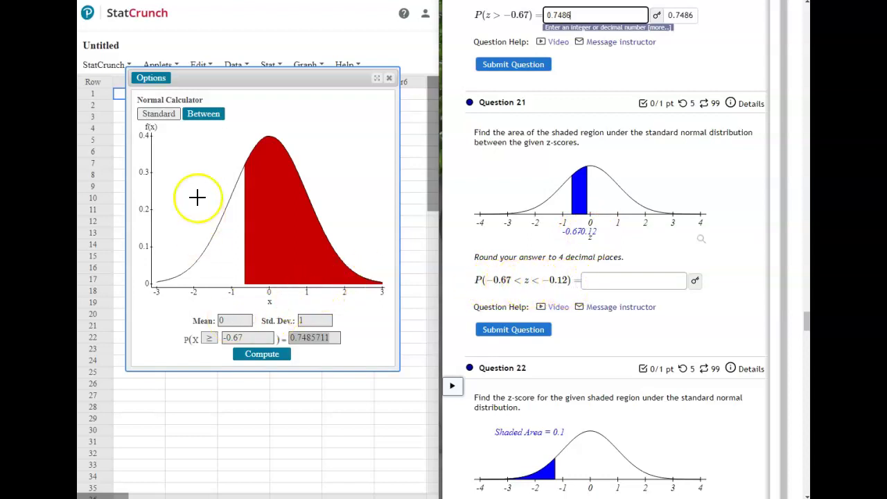
pyautogui.click(205, 120)
pyautogui.click(211, 340)
pyautogui.click(206, 337)
pyautogui.write('-0.67')
pyautogui.click(254, 337)
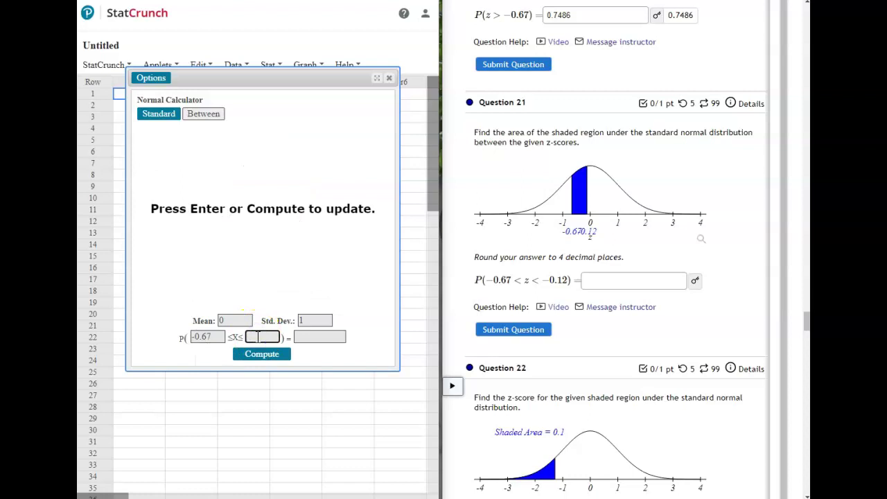
pyautogui.write('-0.12')
pyautogui.click(259, 355)
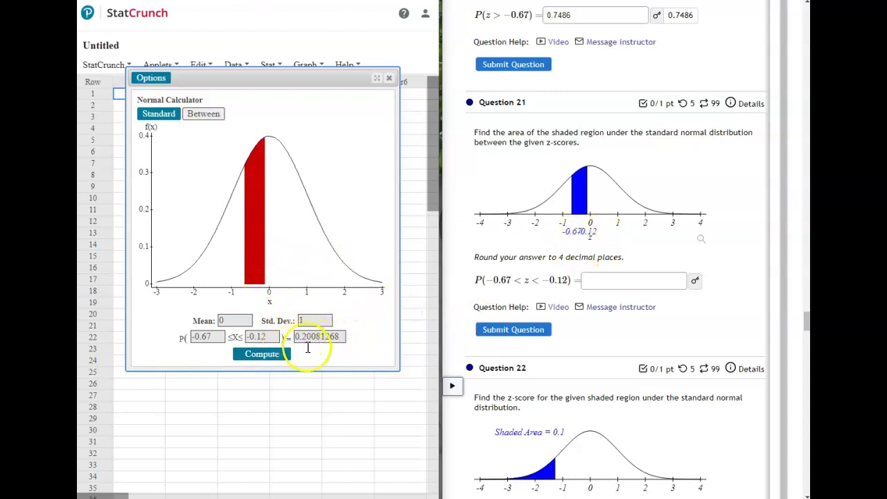
pyautogui.click(693, 280)
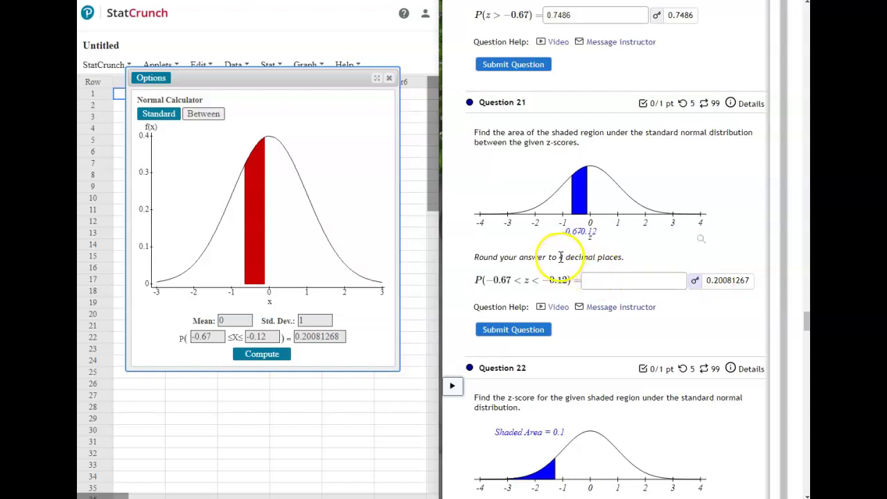
# Compute the z-score for Question 22 using the standard one-tail calculator with ≤ and a probability of 0.1
pyautogui.scroll(-4, 658, 331)
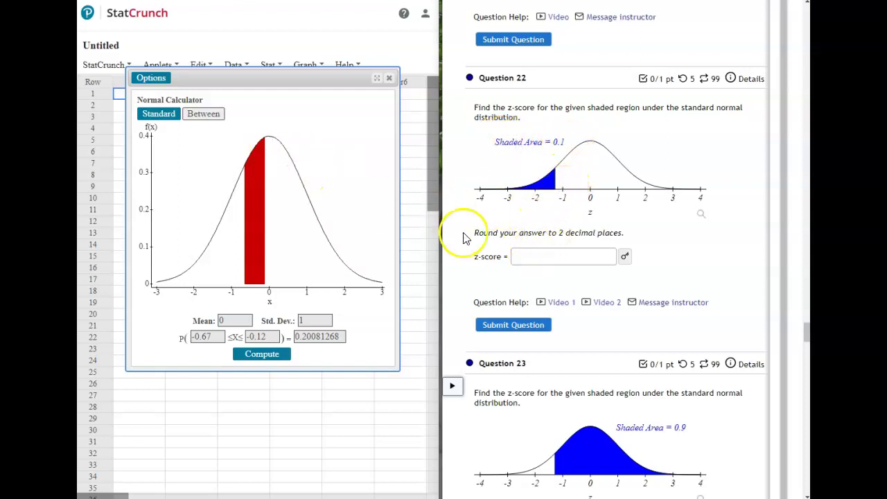
pyautogui.click(159, 115)
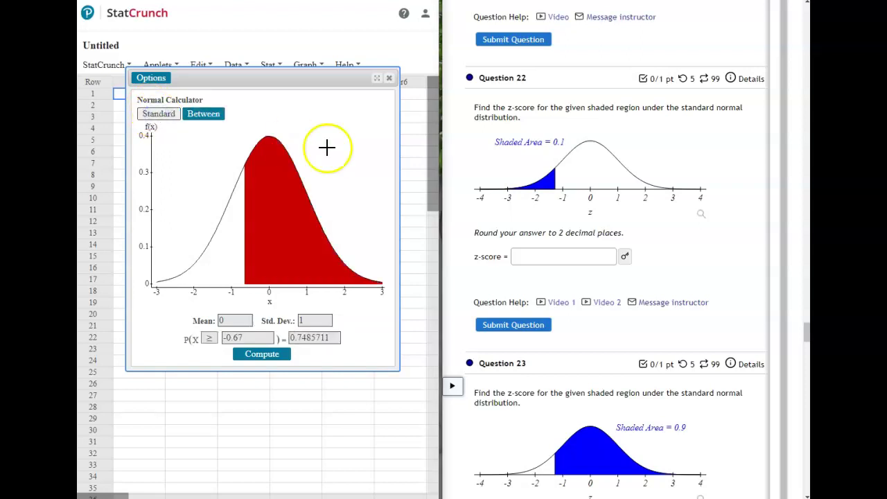
pyautogui.click(208, 338)
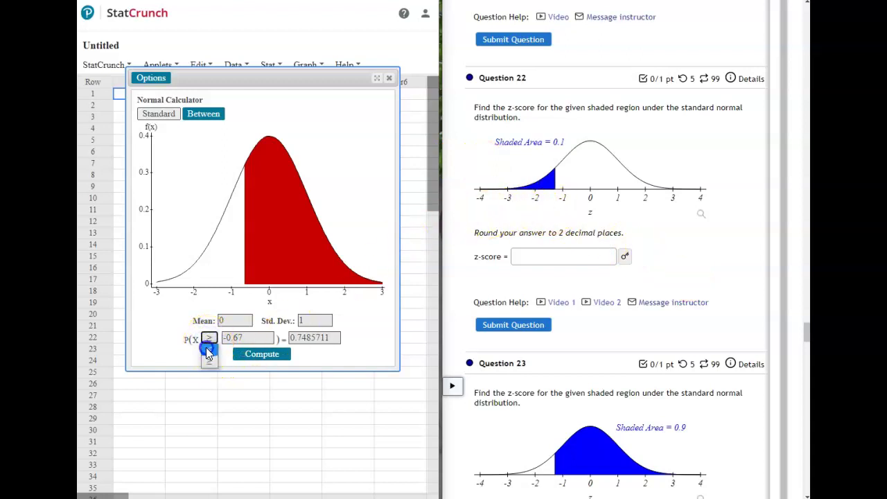
pyautogui.click(206, 349)
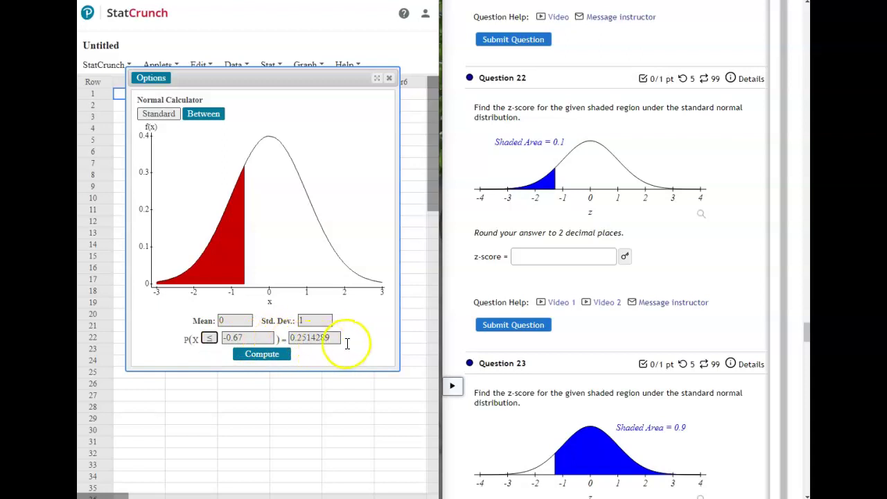
pyautogui.click(320, 337)
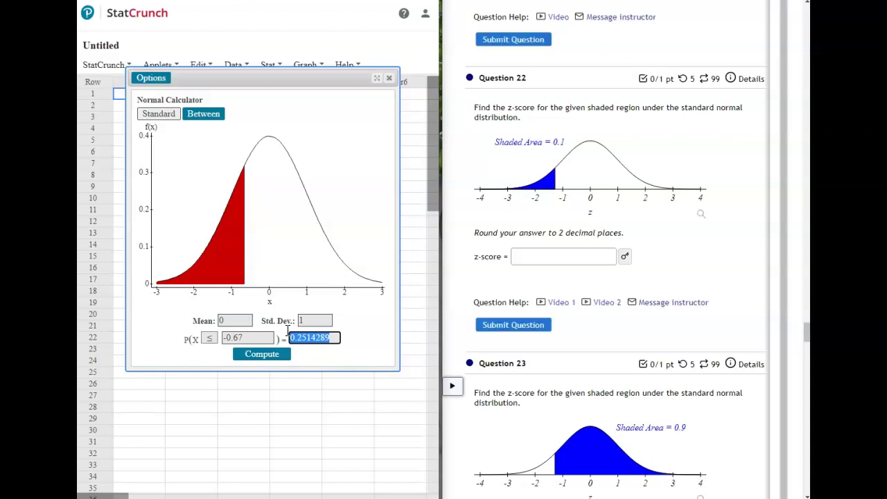
pyautogui.write('0.1')
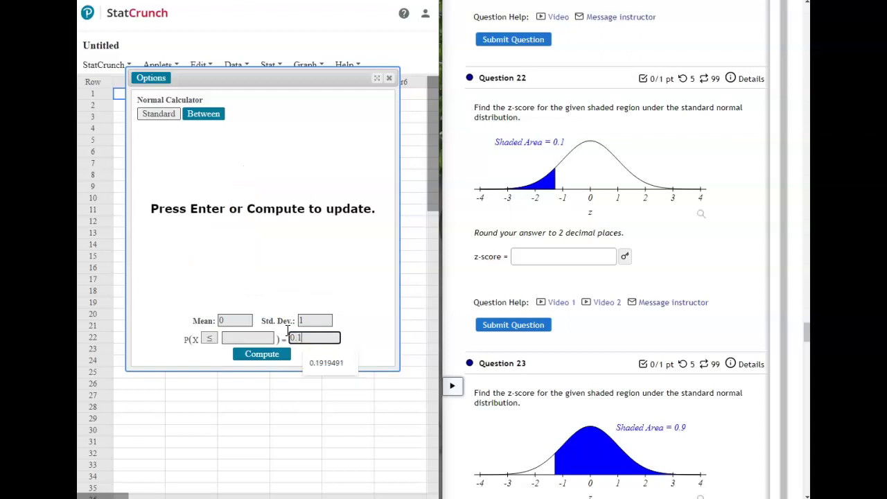
pyautogui.click(275, 356)
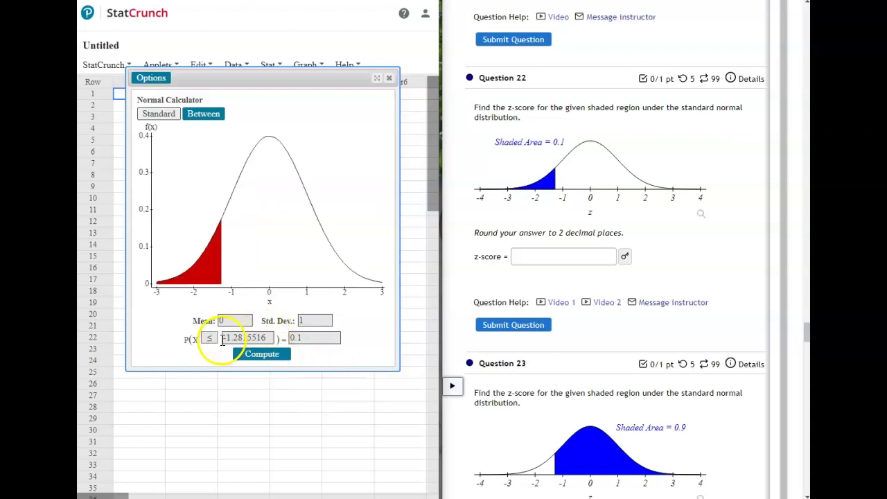
# Compare the computed z-score with Question 22's revealed answer and enter -1.28 as the response
pyautogui.moveTo(219, 337); pyautogui.dragTo(258, 339)
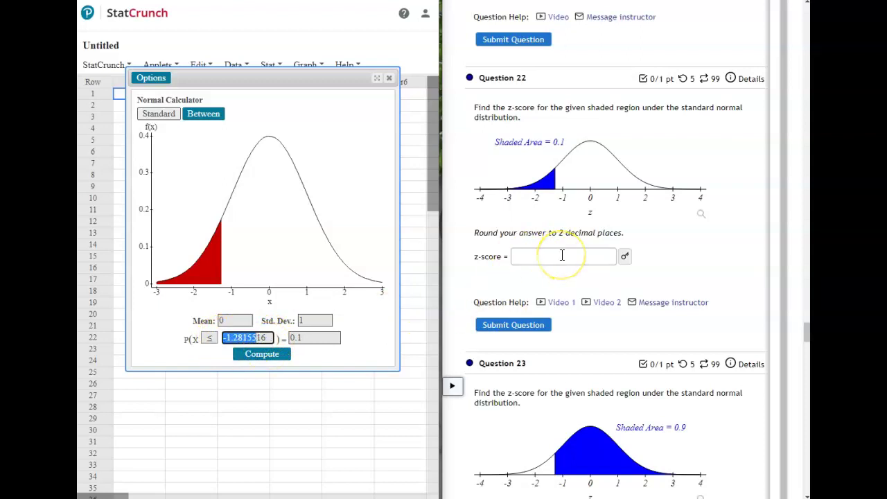
pyautogui.click(625, 258)
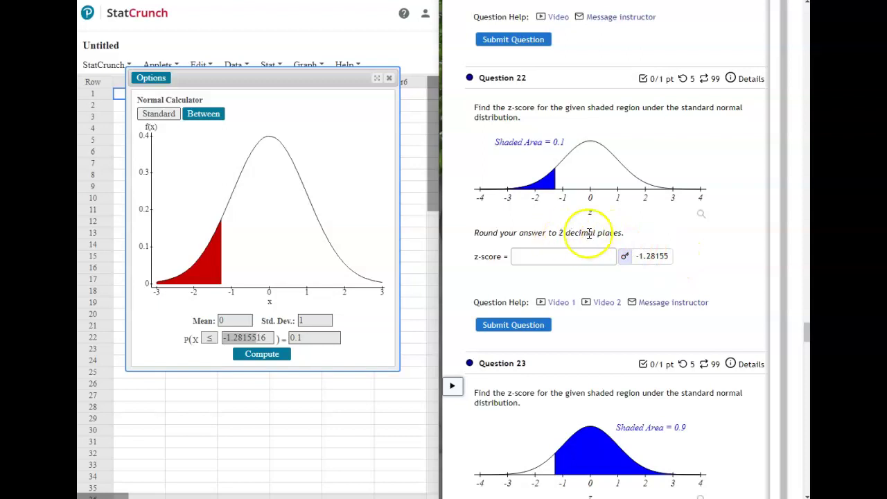
pyautogui.click(578, 256)
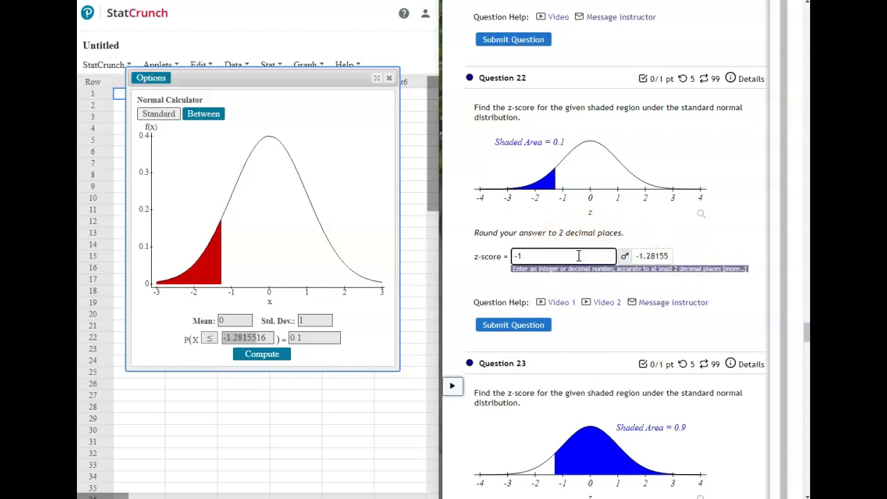
pyautogui.click(731, 239)
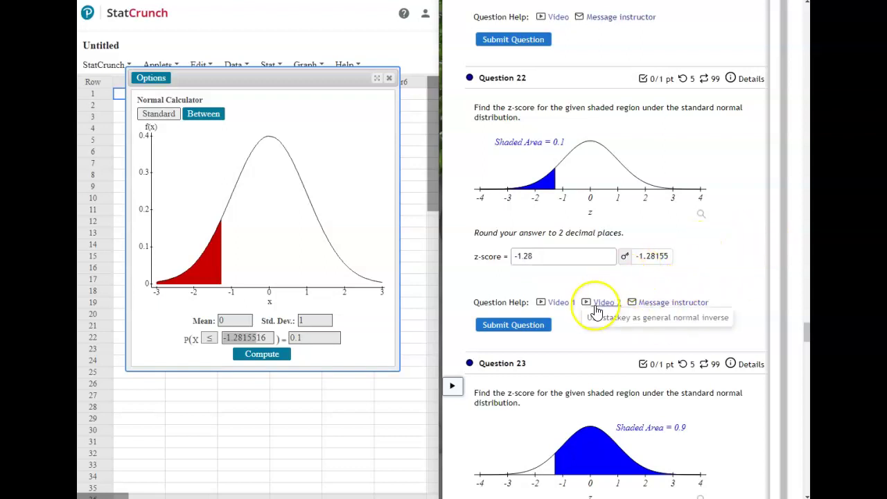
# Compute the z-score for Question 23 using the standard calculator with ≥ and a probability of 0.9
pyautogui.scroll(-4, 596, 312)
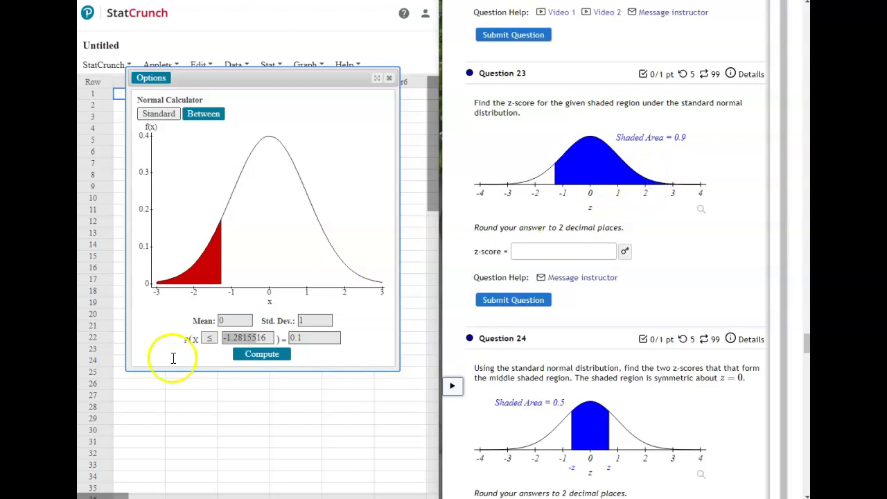
pyautogui.click(213, 337)
pyautogui.click(209, 357)
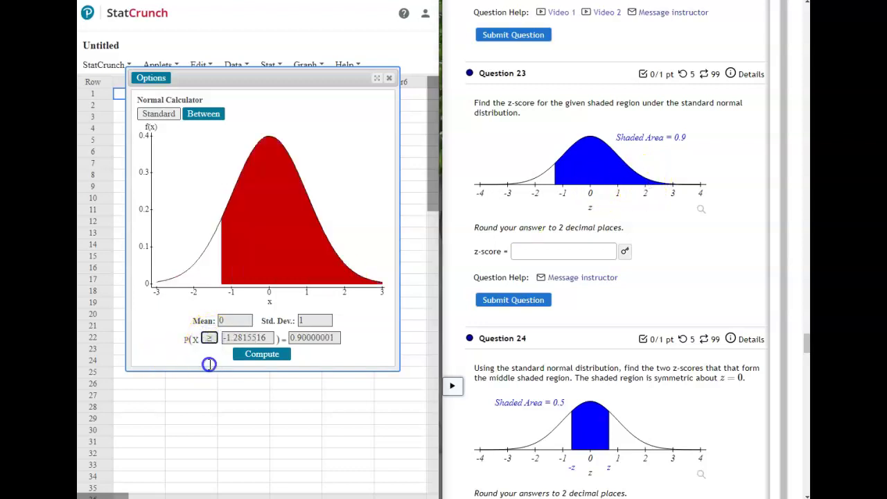
pyautogui.click(334, 338)
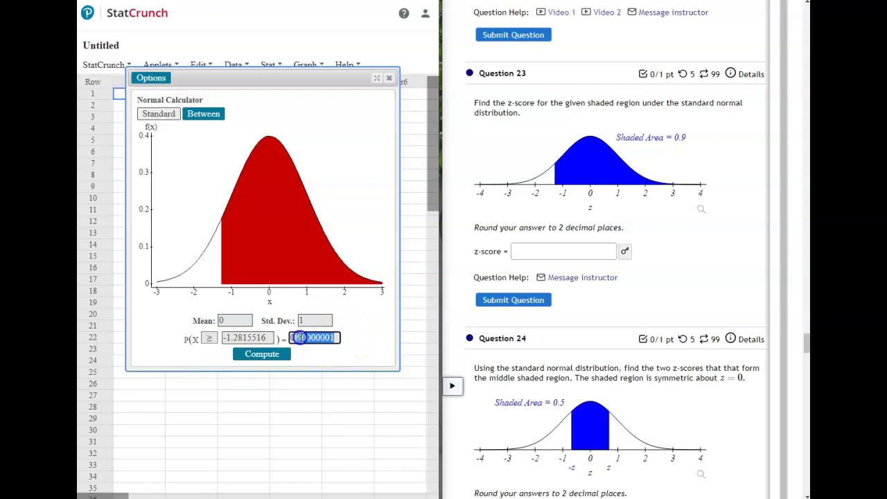
pyautogui.write('0.9')
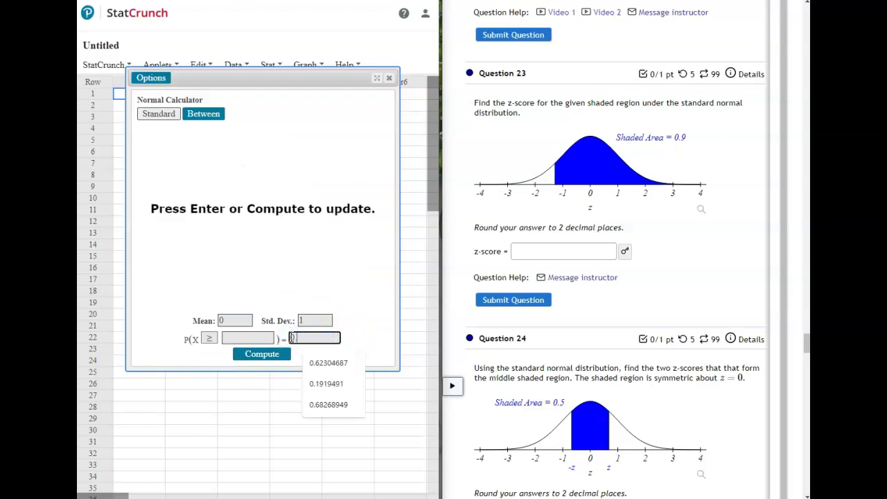
pyautogui.click(269, 360)
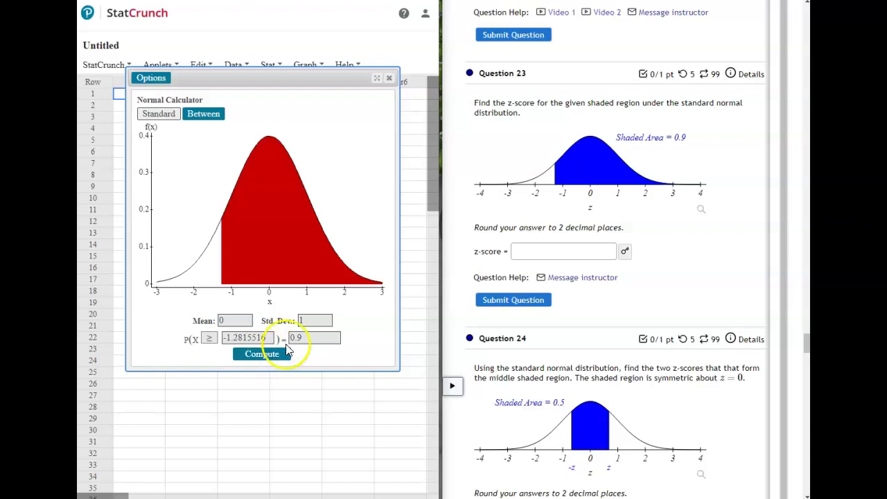
# Switch the calculator's inequality to ≤ and back to ≥, and recompute Question 23's z-score for a probability of 0.9
pyautogui.click(208, 339)
pyautogui.click(210, 354)
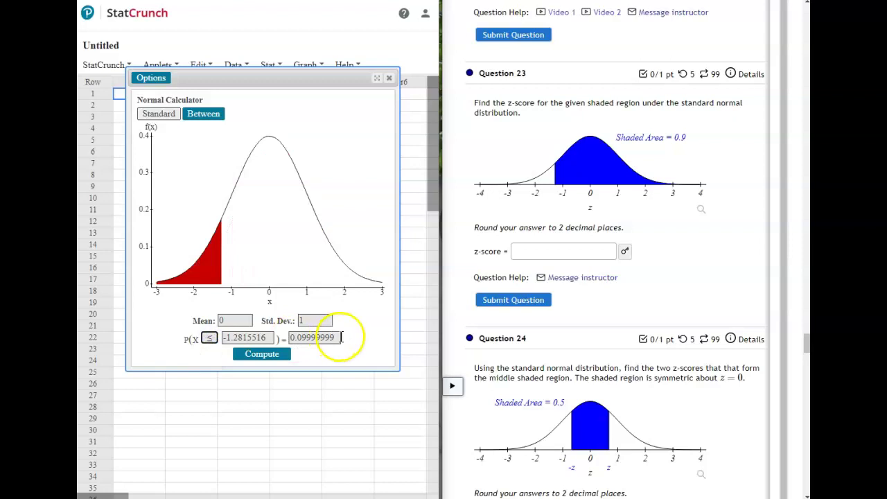
pyautogui.click(208, 338)
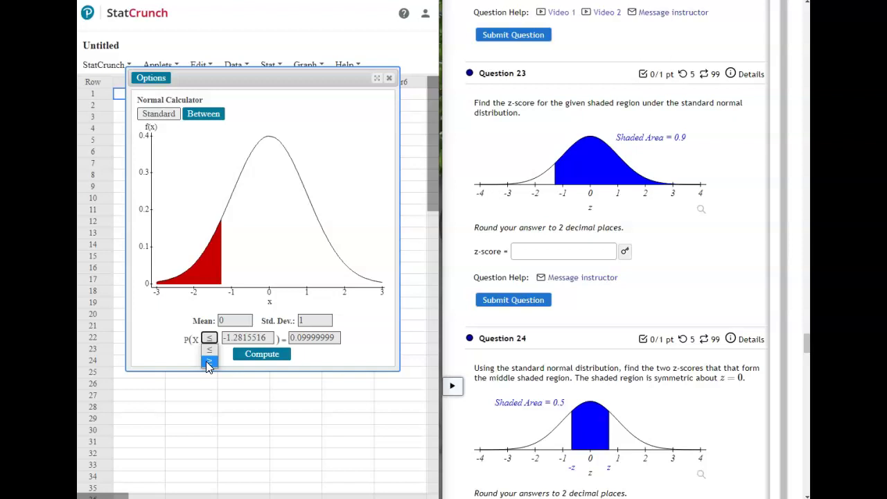
pyautogui.click(208, 361)
pyautogui.click(334, 337)
pyautogui.moveTo(335, 337); pyautogui.dragTo(291, 338)
pyautogui.write('0.9')
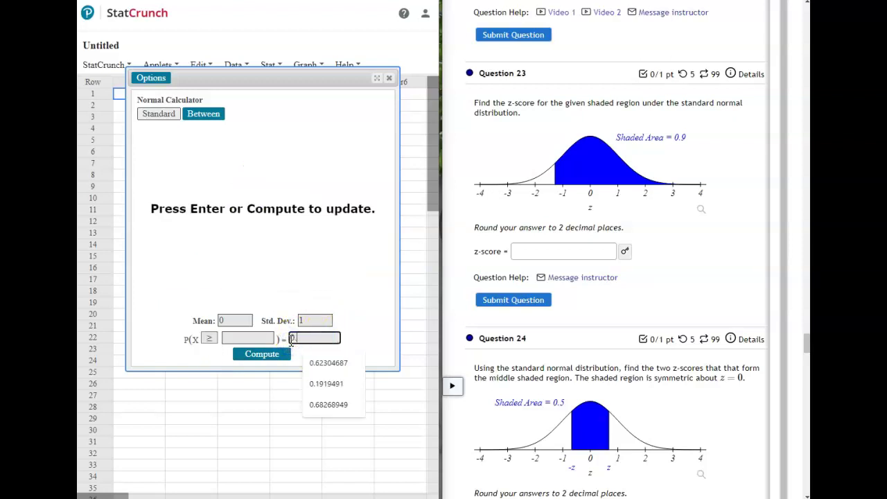
pyautogui.click(274, 354)
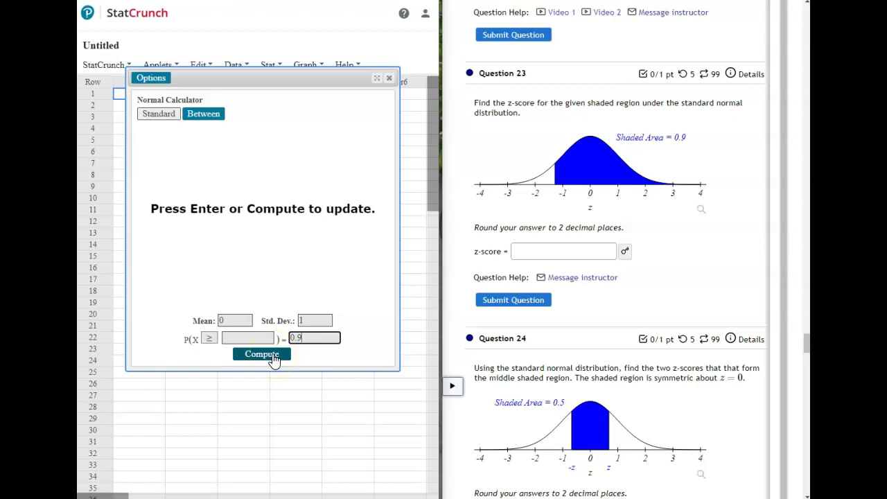
pyautogui.click(274, 354)
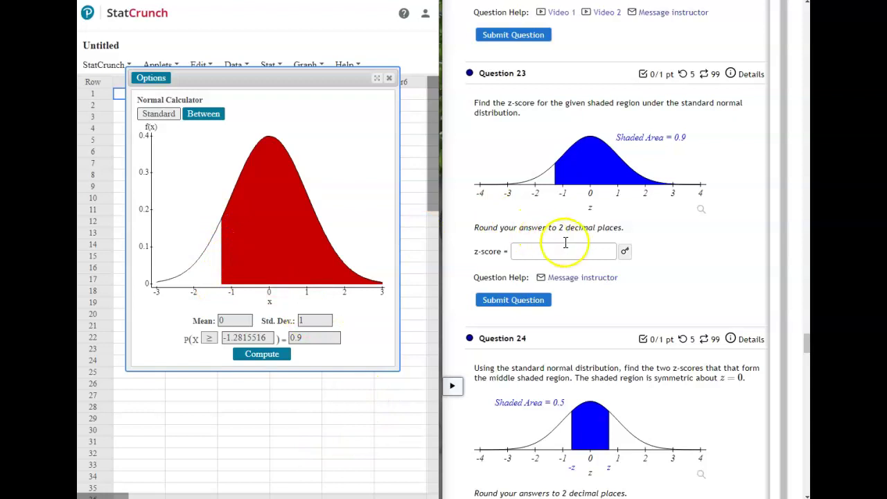
# Compute the two symmetric z-scores for Question 24 using the between calculator with a probability of 0.5
pyautogui.scroll(-3, 559, 255)
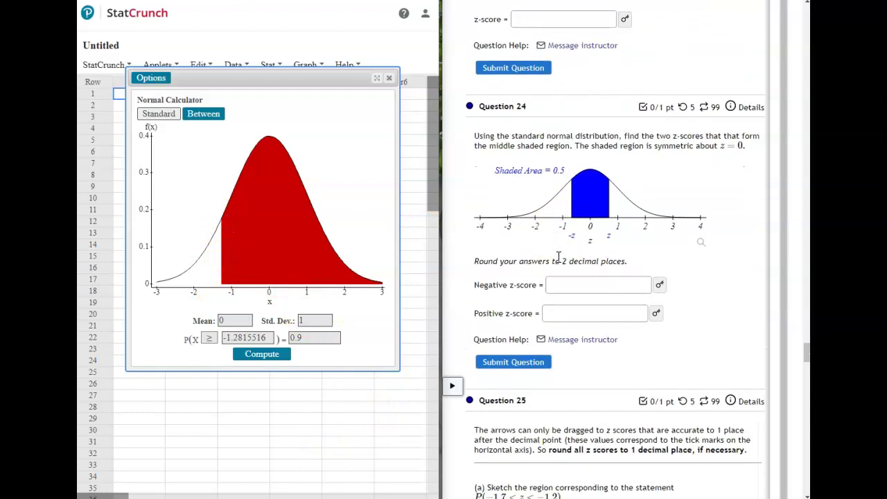
pyautogui.click(196, 122)
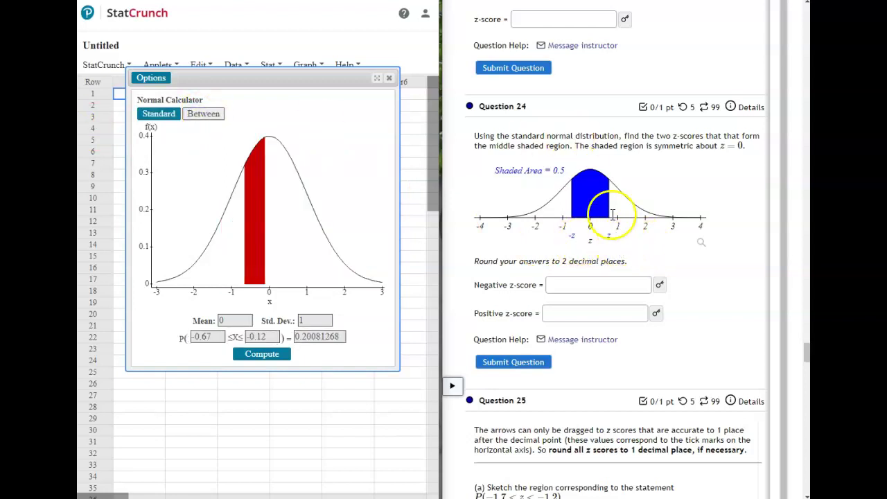
pyautogui.moveTo(489, 146); pyautogui.dragTo(570, 145)
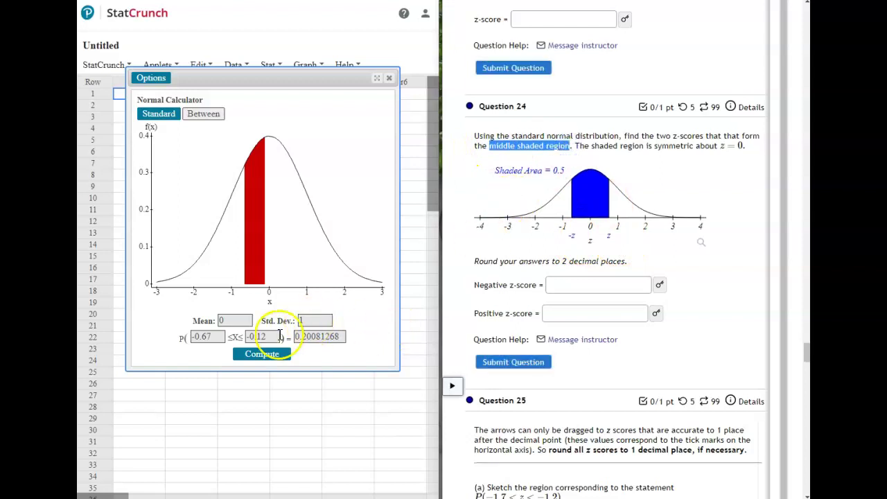
pyautogui.click(271, 337)
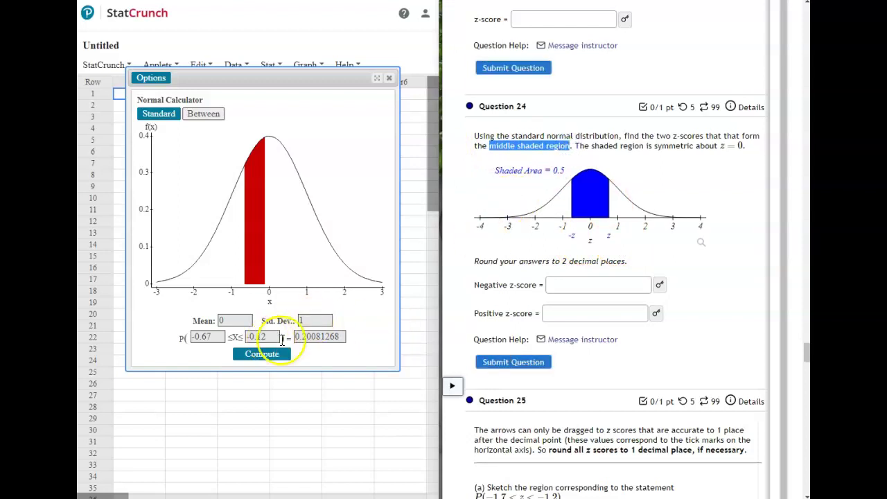
pyautogui.click(338, 337)
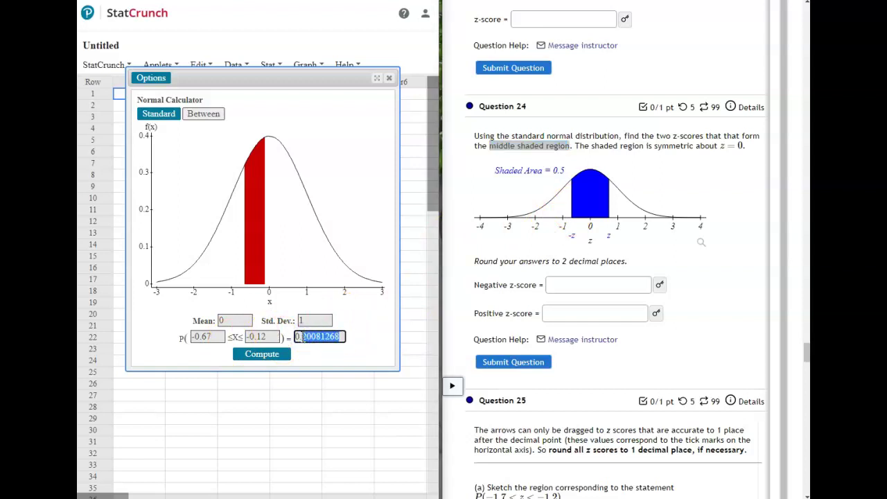
pyautogui.write('5')
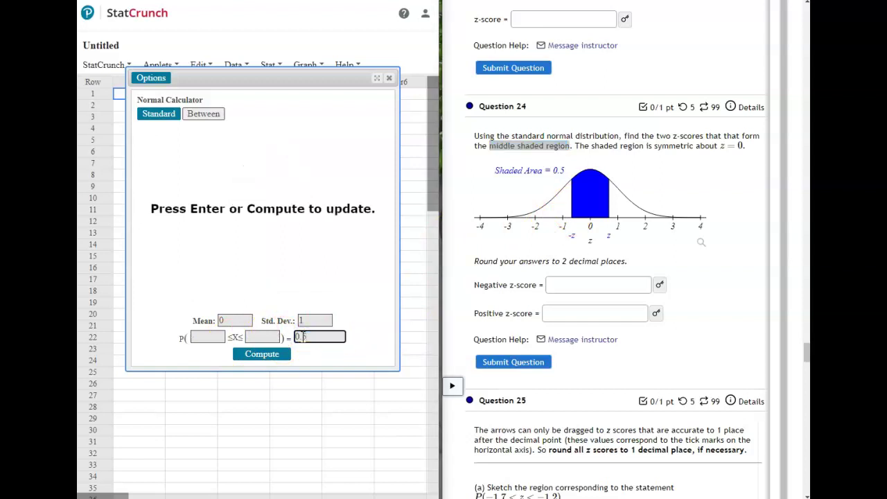
pyautogui.click(265, 355)
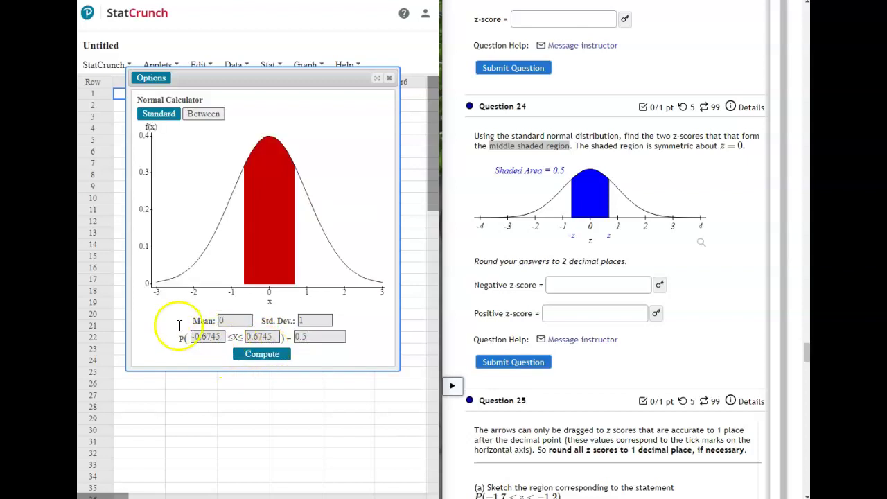
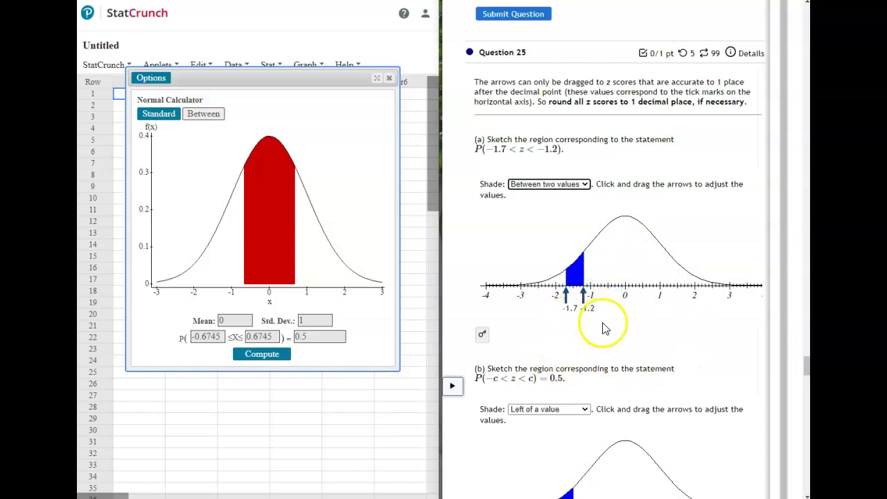
# Sketch Question 25(b)'s region by shading between two values, with the bounds at -0.7 and 0.7
pyautogui.scroll(-5, 619, 332)
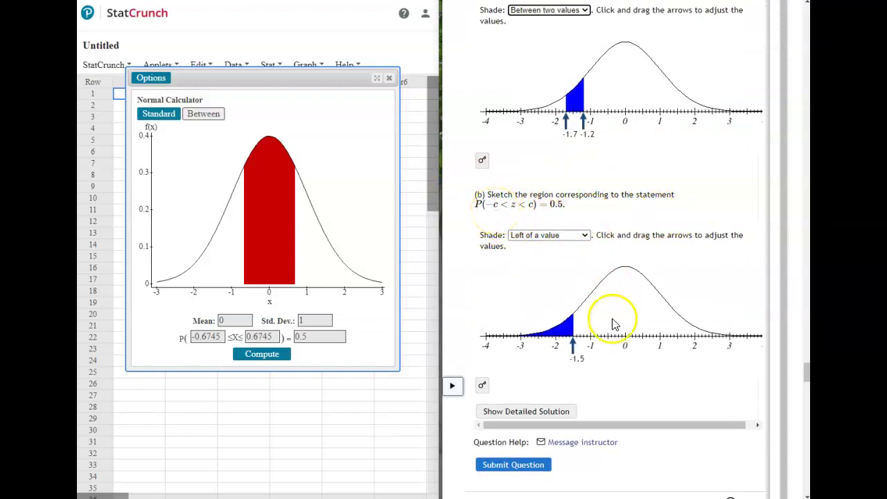
pyautogui.moveTo(572, 344)
pyautogui.mouseDown()
pyautogui.moveTo(559, 345)
pyautogui.moveTo(632, 347)
pyautogui.mouseUp()
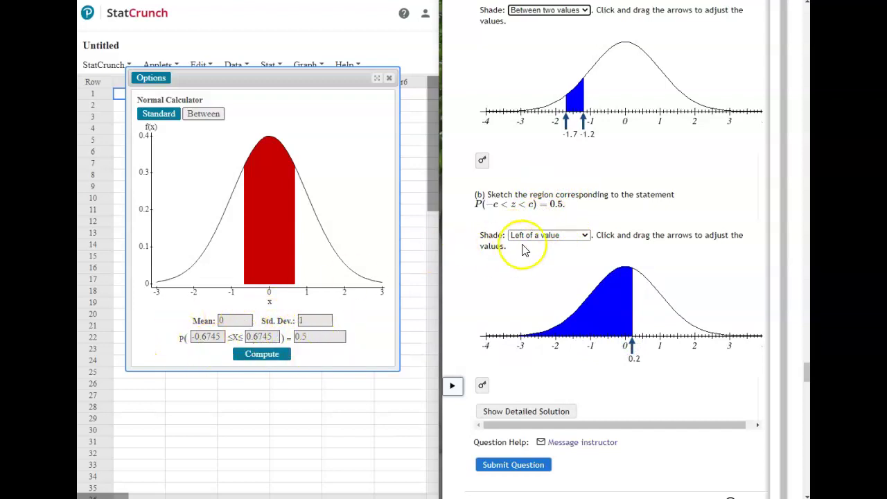
pyautogui.click(562, 236)
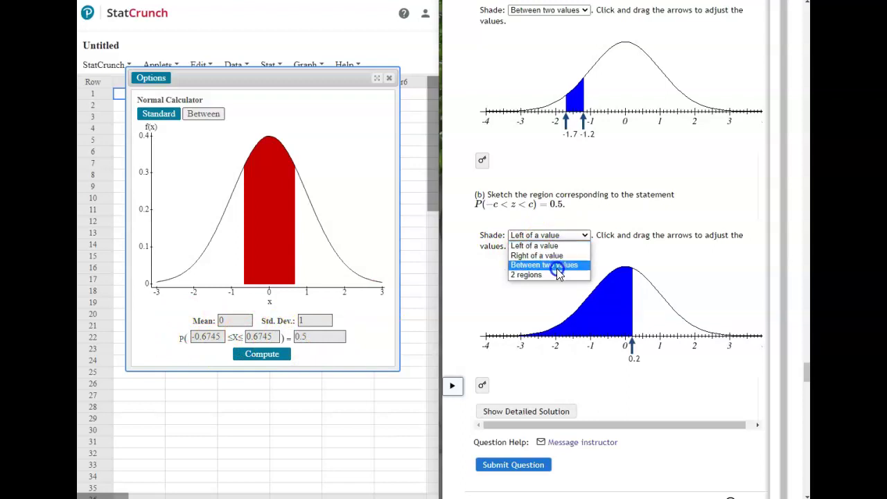
pyautogui.click(556, 265)
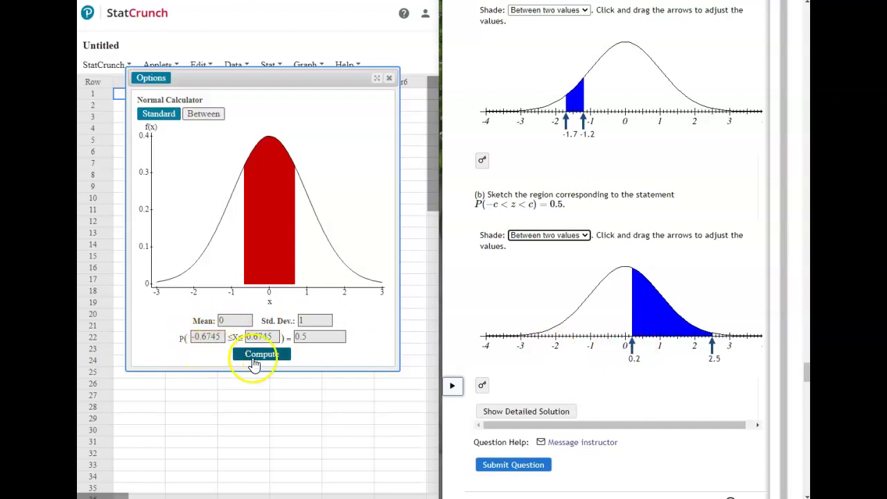
pyautogui.moveTo(633, 347); pyautogui.dragTo(602, 345)
pyautogui.moveTo(720, 340); pyautogui.dragTo(650, 352)
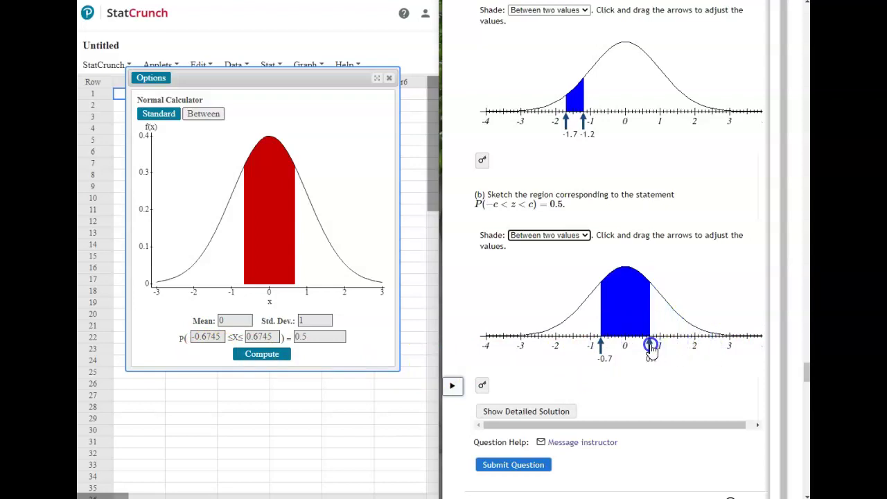
# Compare Question 25(b)'s shaded region and the calculator's 0.5 probability with the middle region in Question 24
pyautogui.scroll(-1, 616, 385)
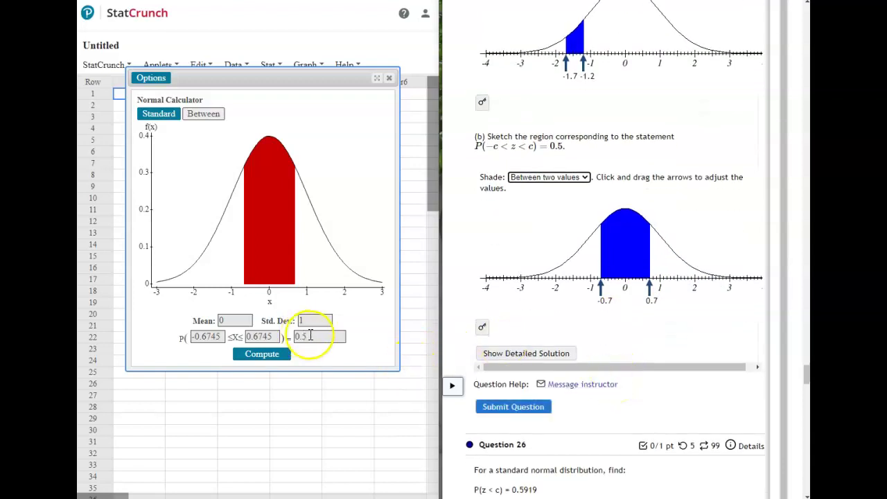
pyautogui.scroll(5, 550, 219)
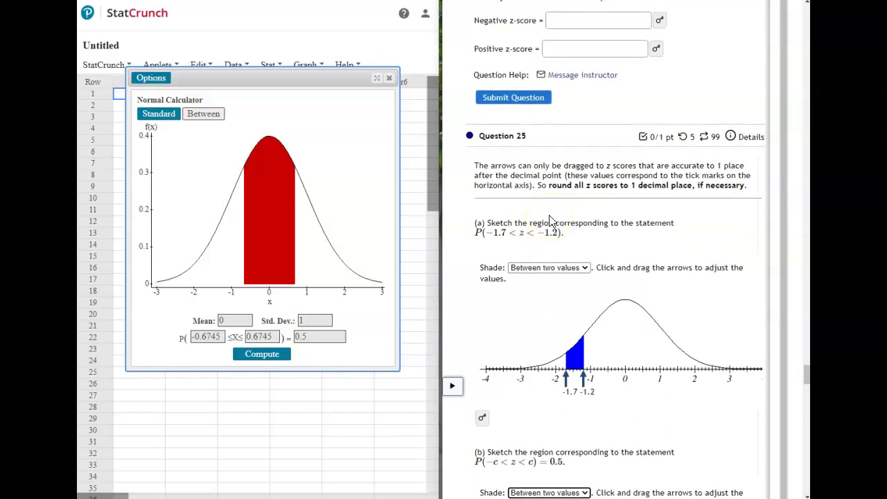
pyautogui.scroll(4, 551, 219)
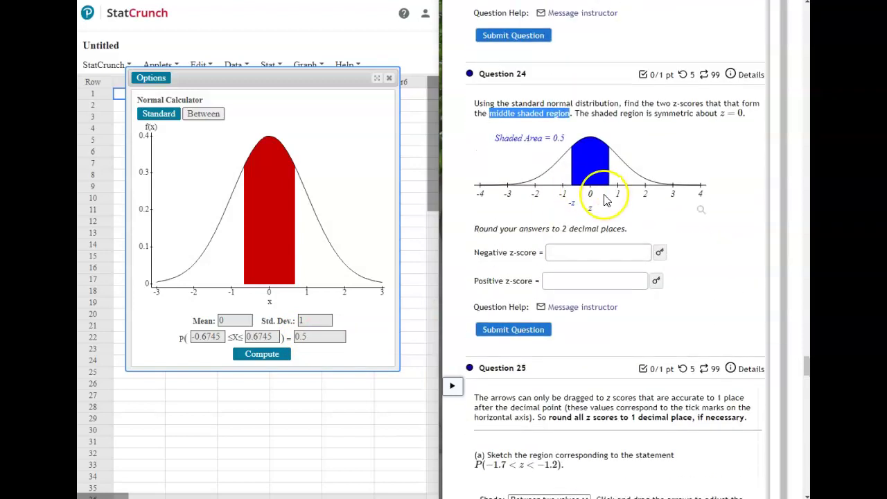
pyautogui.scroll(-3, 603, 198)
pyautogui.scroll(-2, 603, 199)
pyautogui.scroll(-4, 633, 323)
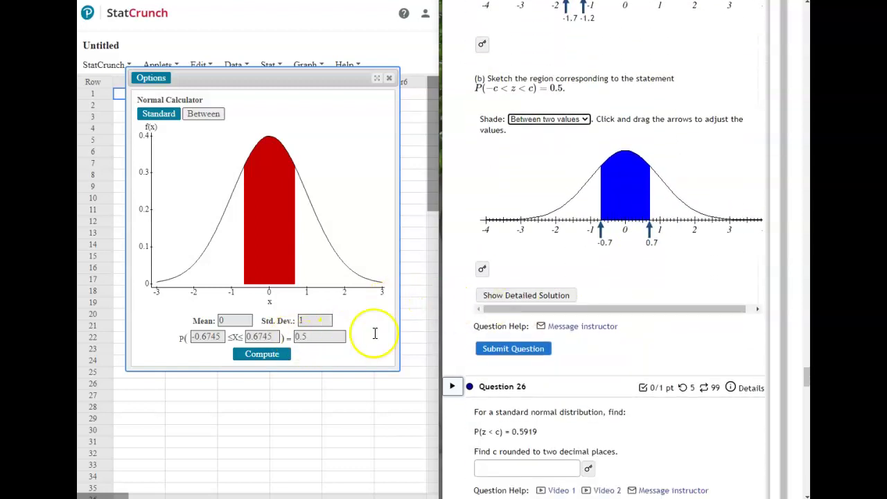
pyautogui.click(326, 338)
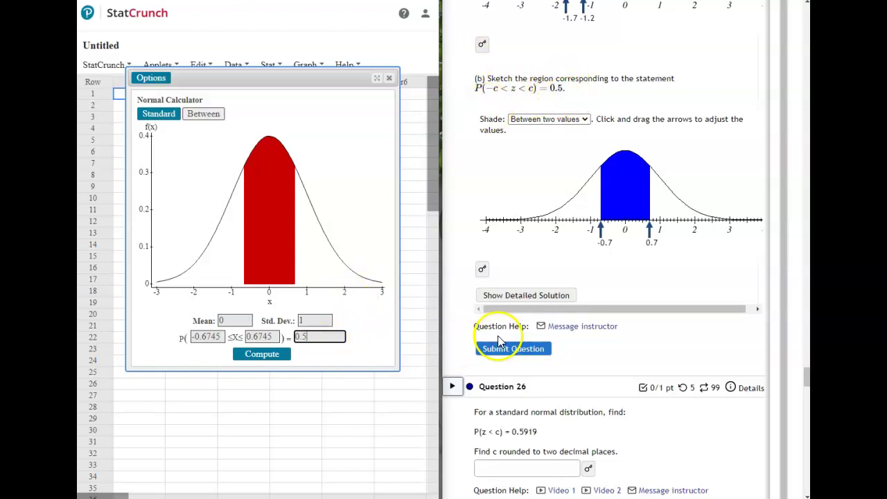
# Compute Question 26's z-score using the standard calculator with ≤ and a probability of 0.5919, and reveal the question's answer
pyautogui.scroll(-3, 586, 320)
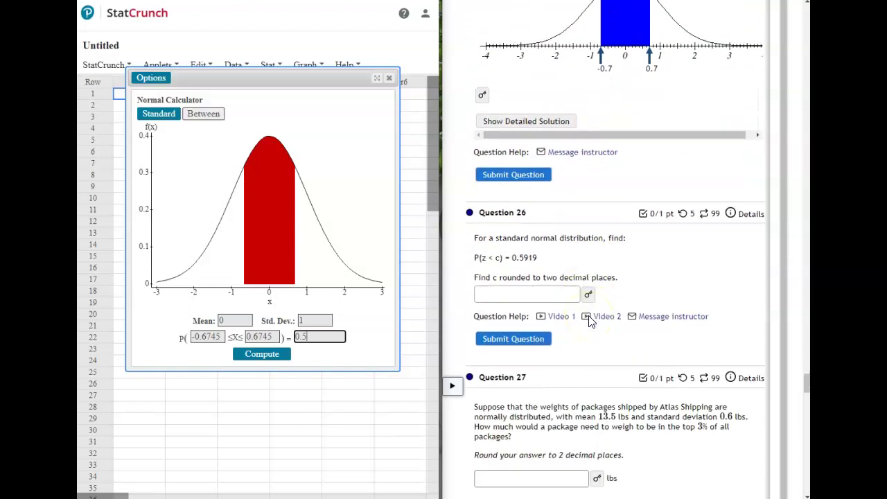
pyautogui.scroll(-1, 589, 322)
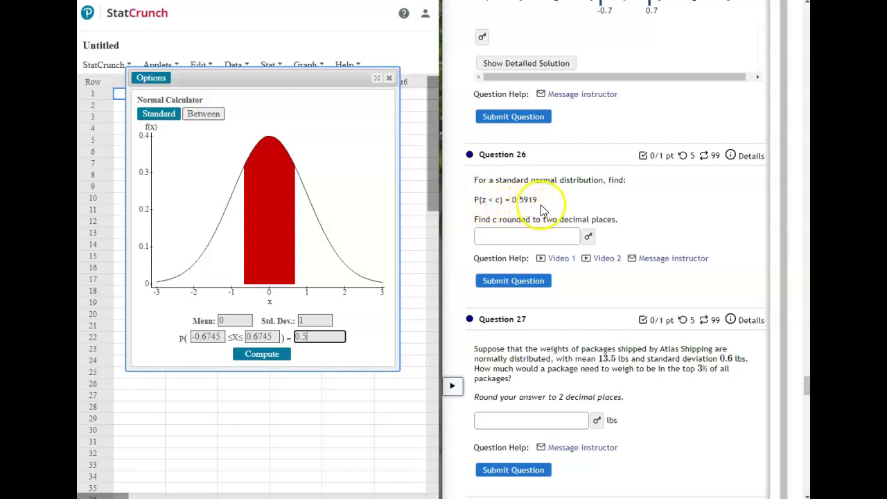
pyautogui.click(166, 123)
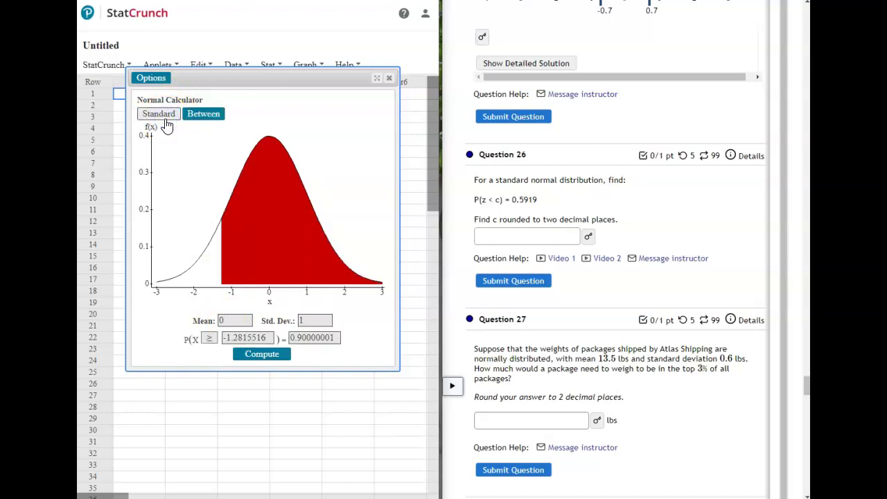
pyautogui.click(208, 337)
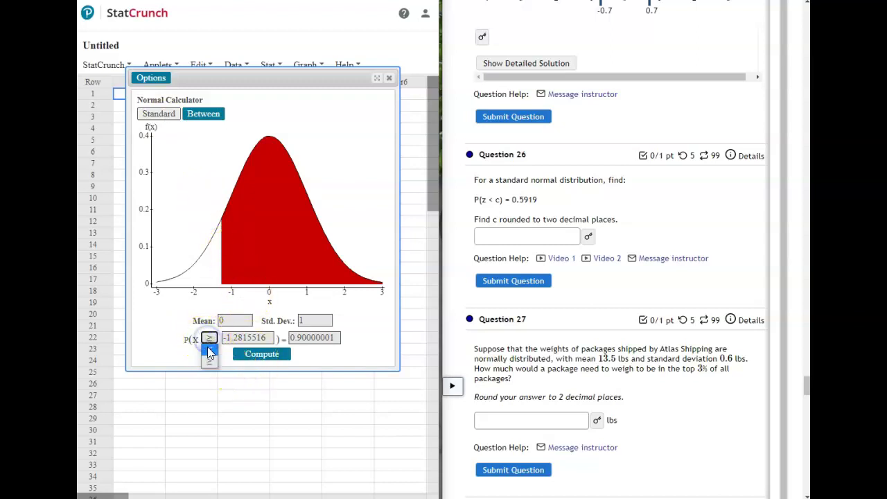
pyautogui.click(208, 349)
pyautogui.moveTo(339, 337); pyautogui.dragTo(323, 337)
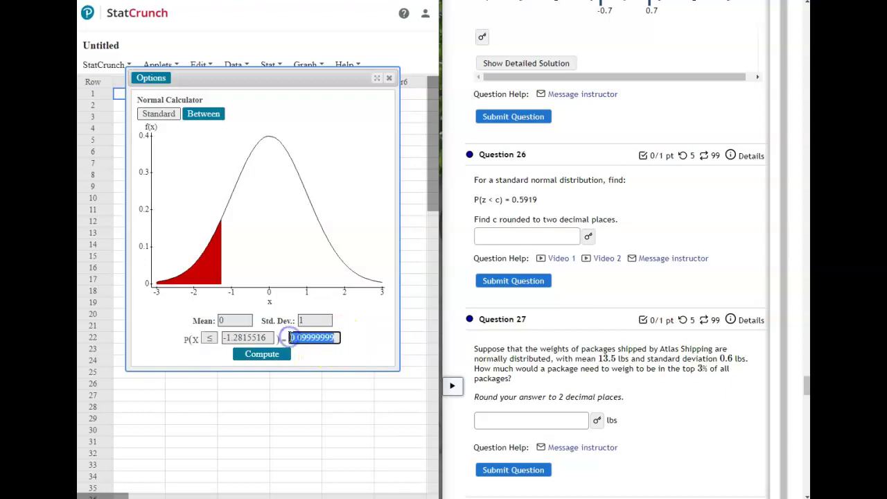
pyautogui.write('0')
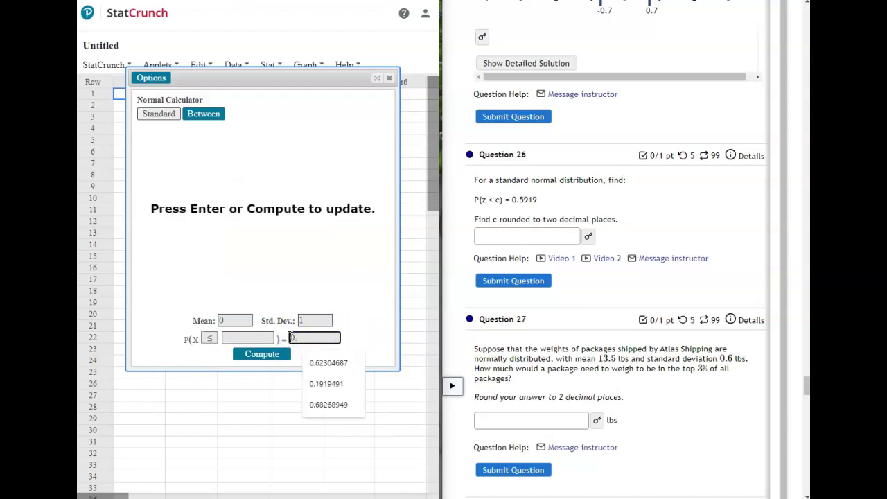
pyautogui.write('.5919')
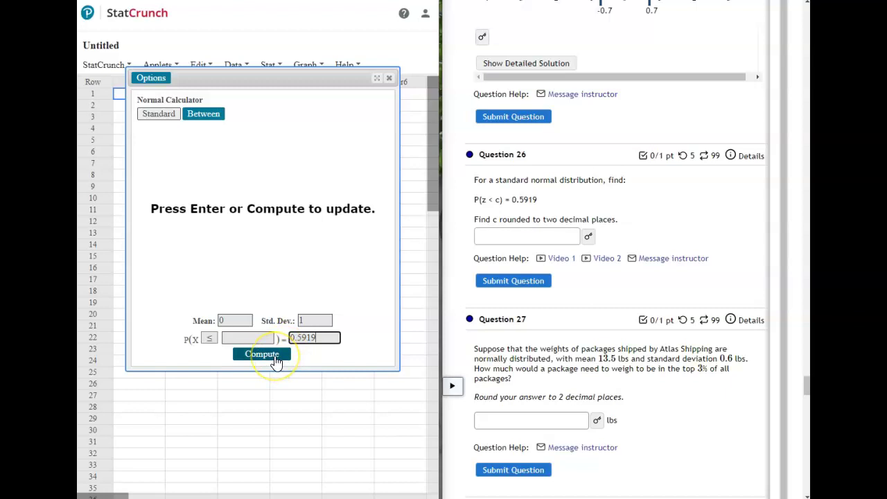
pyautogui.click(277, 361)
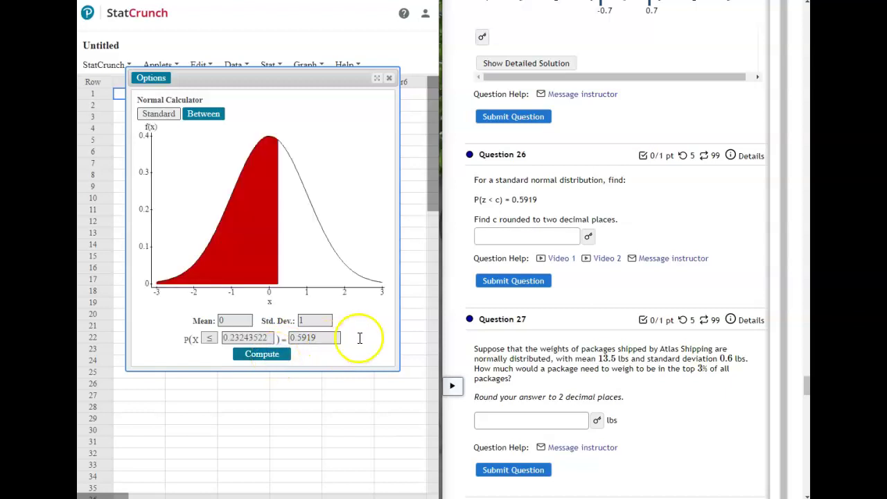
pyautogui.click(591, 238)
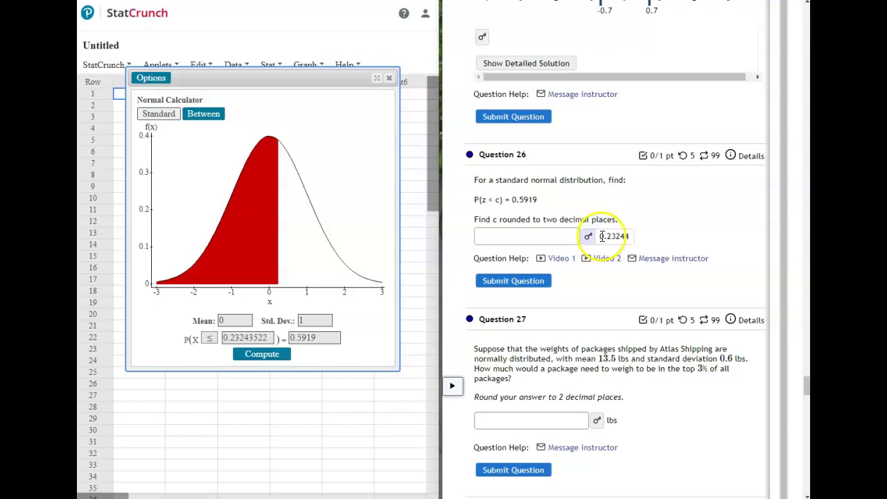
# Highlight "normally distributed" in Question 27 and set the calculator's mean to 13.5 and standard deviation to 0.6
pyautogui.scroll(-3, 654, 250)
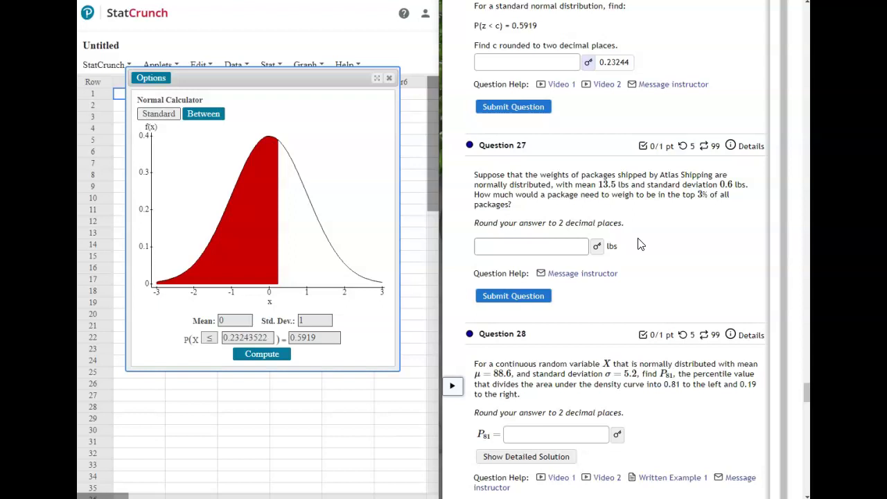
pyautogui.click(482, 181)
pyautogui.moveTo(481, 182); pyautogui.dragTo(558, 185)
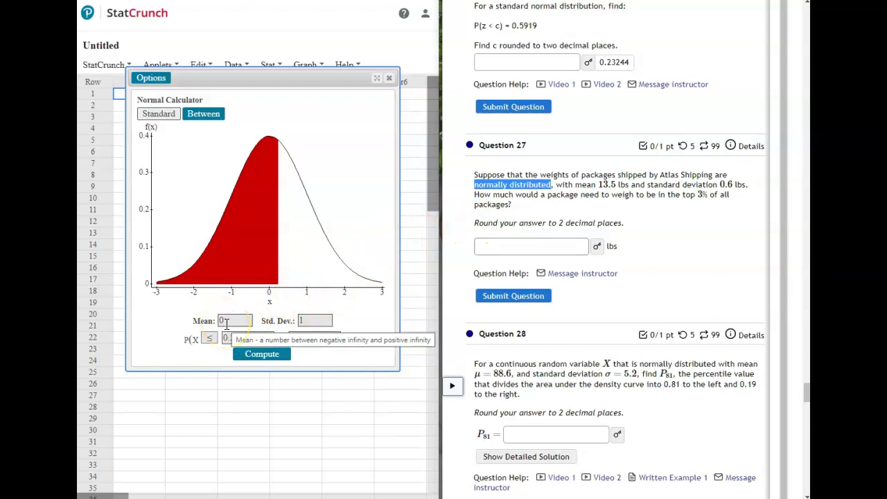
pyautogui.click(236, 319)
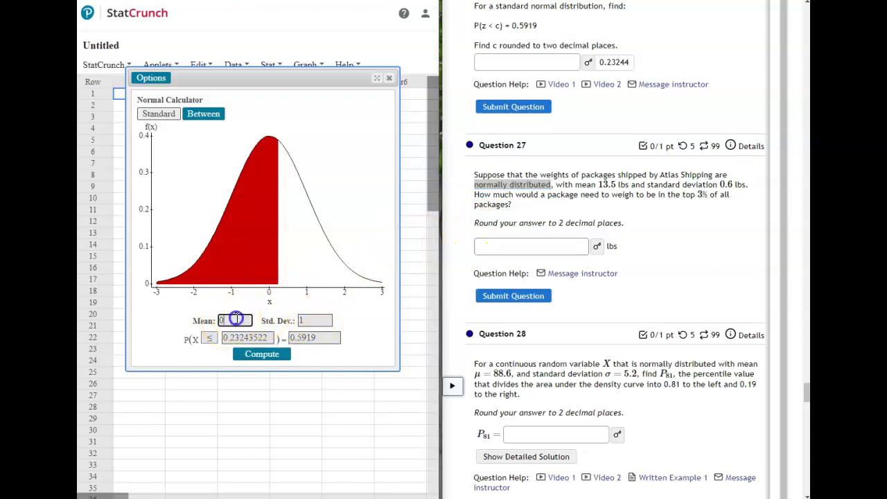
pyautogui.press('BackSpace')
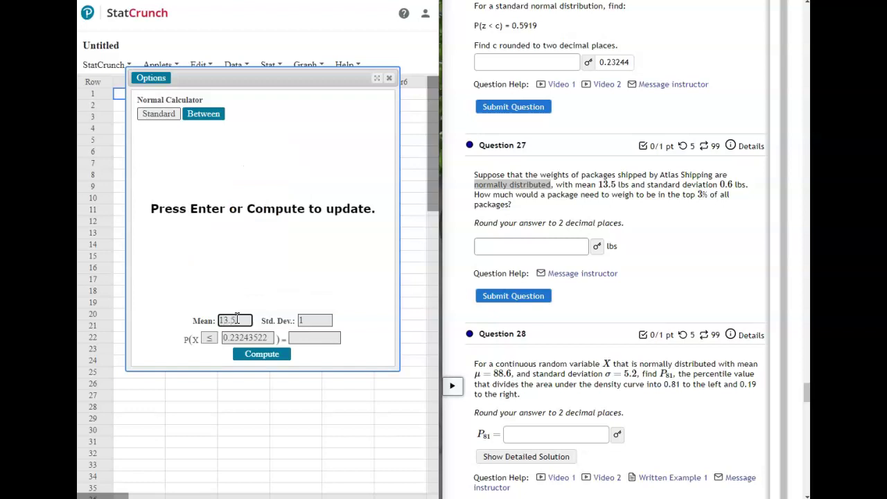
pyautogui.click(308, 322)
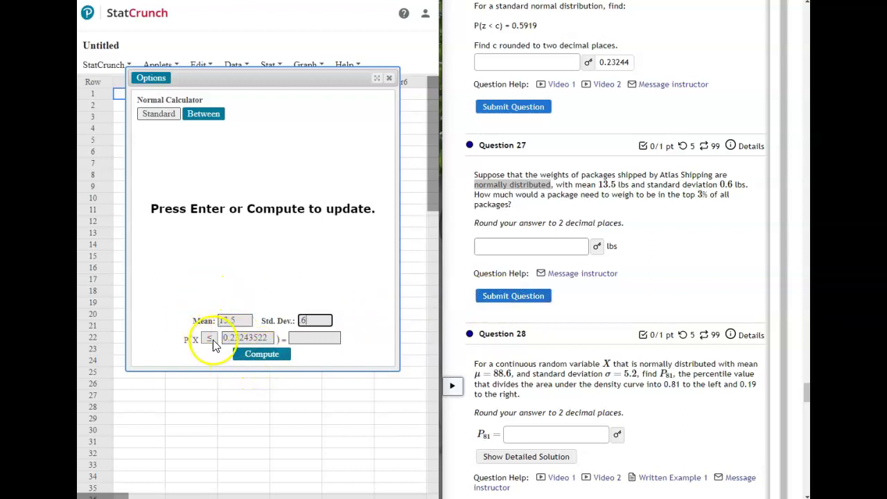
# Compute Question 27's cutoff package weight using ≥ and a probability of 0.03, and reveal the question's answer
pyautogui.click(208, 359)
pyautogui.click(288, 353)
pyautogui.click(306, 338)
pyautogui.write('1')
pyautogui.press('BackSpace')
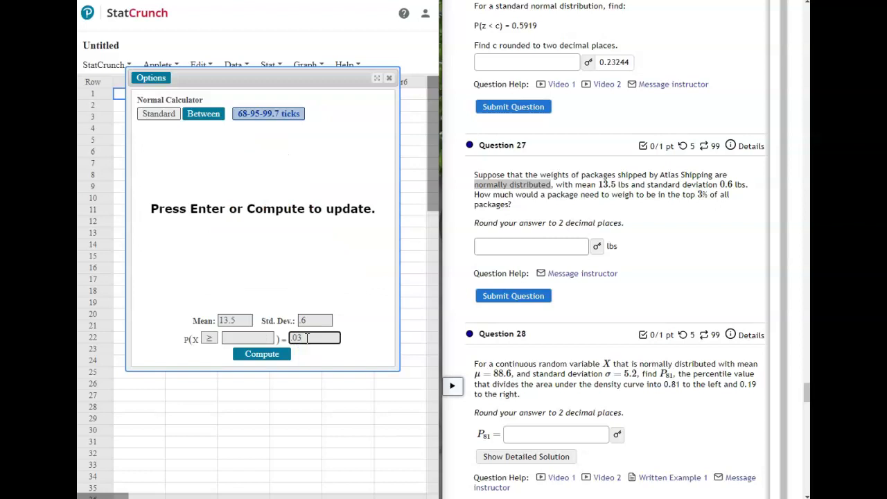
pyautogui.click(269, 361)
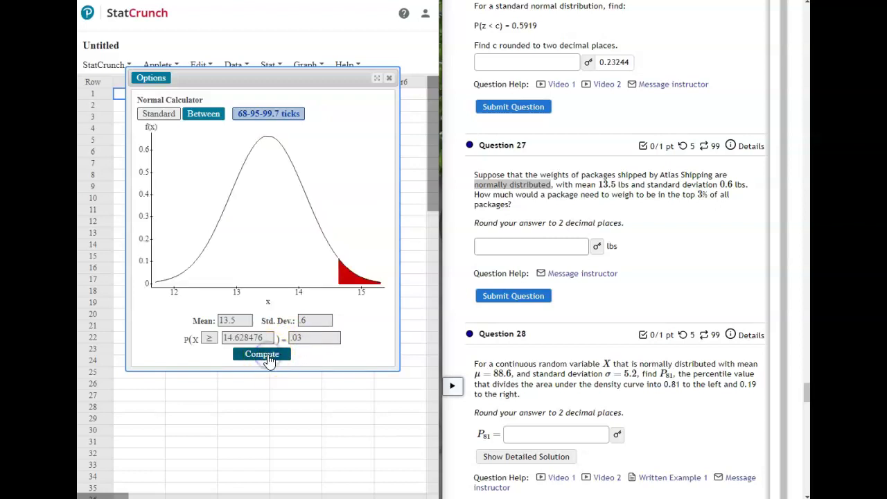
pyautogui.click(353, 271)
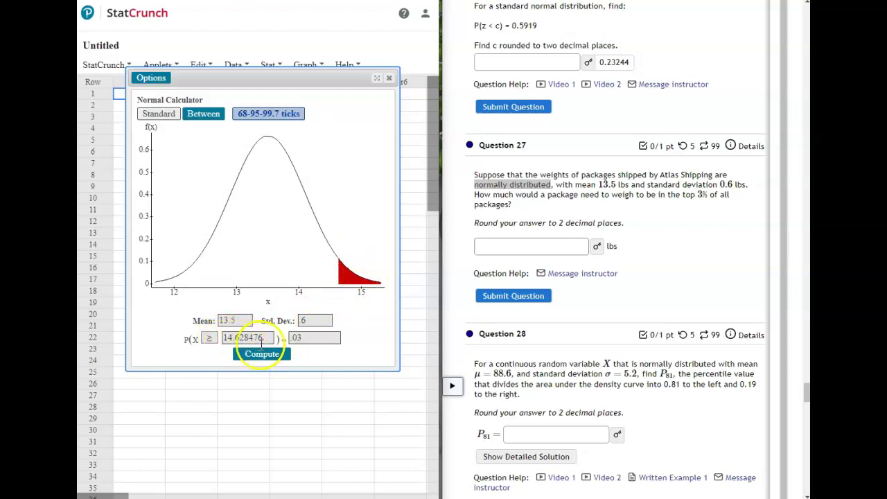
pyautogui.click(597, 248)
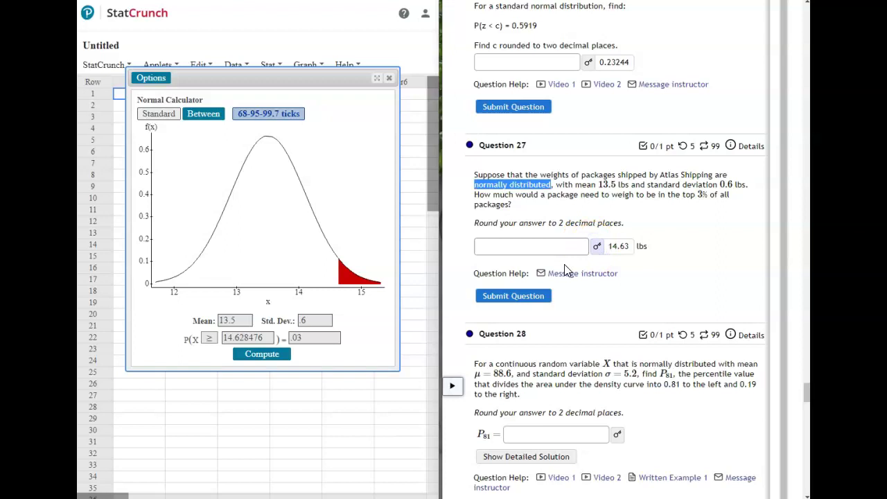
# Set the calculator's mean to 88.6 and standard deviation to 5.2 for Question 28
pyautogui.scroll(-3, 565, 270)
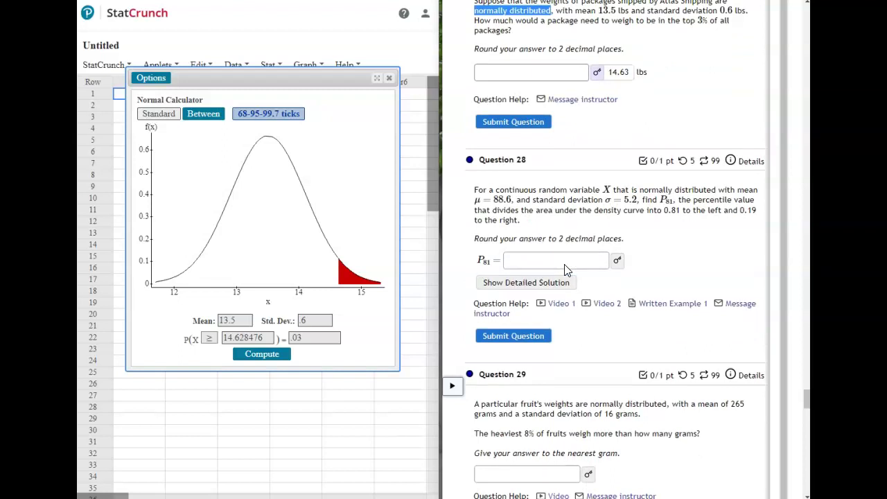
pyautogui.click(241, 320)
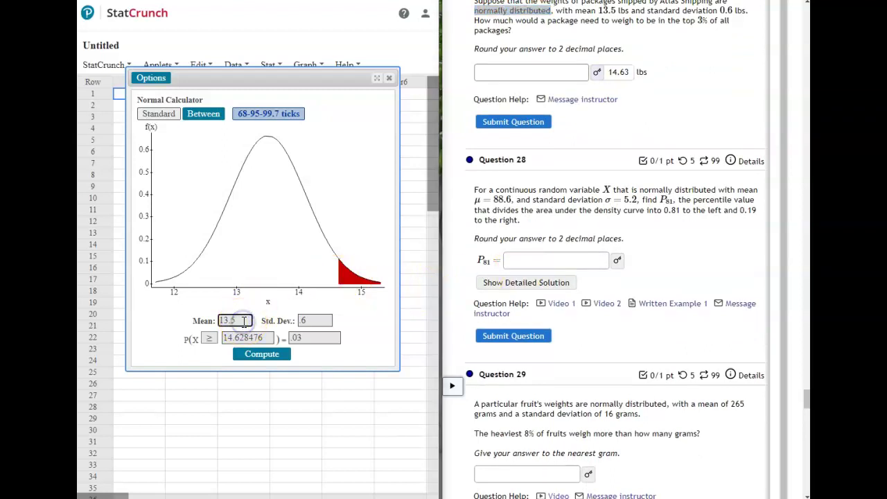
pyautogui.press('BackSpace')
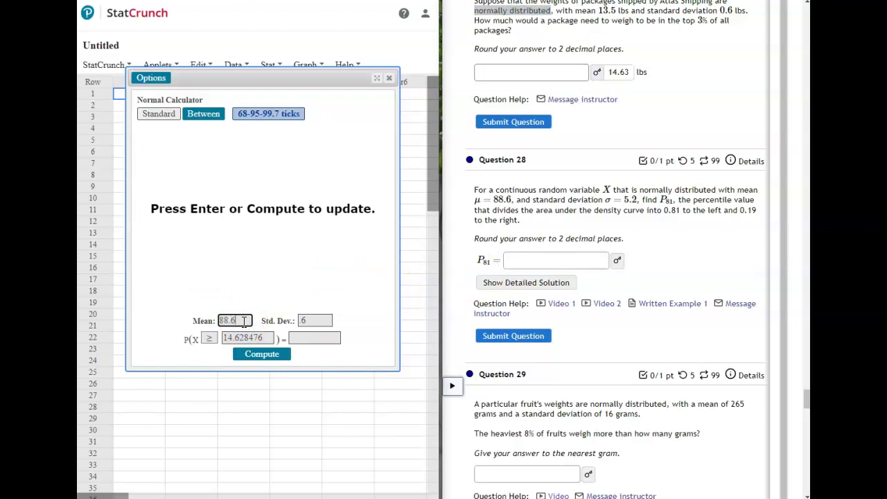
pyautogui.click(317, 323)
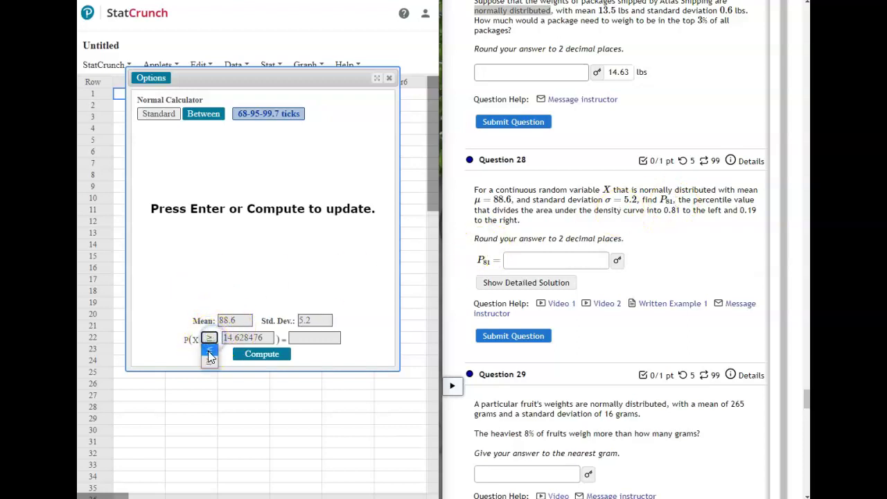
# Compute Question 28's 81st percentile using ≤ and a probability of 0.81, and reveal the question's answer
pyautogui.click(210, 356)
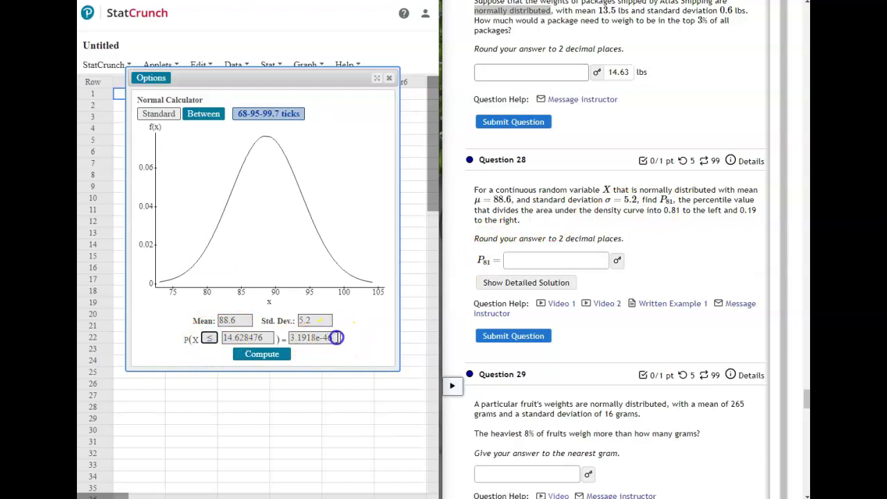
pyautogui.moveTo(337, 338); pyautogui.dragTo(285, 336)
pyautogui.press('BackSpace')
pyautogui.write('.81')
pyautogui.click(260, 354)
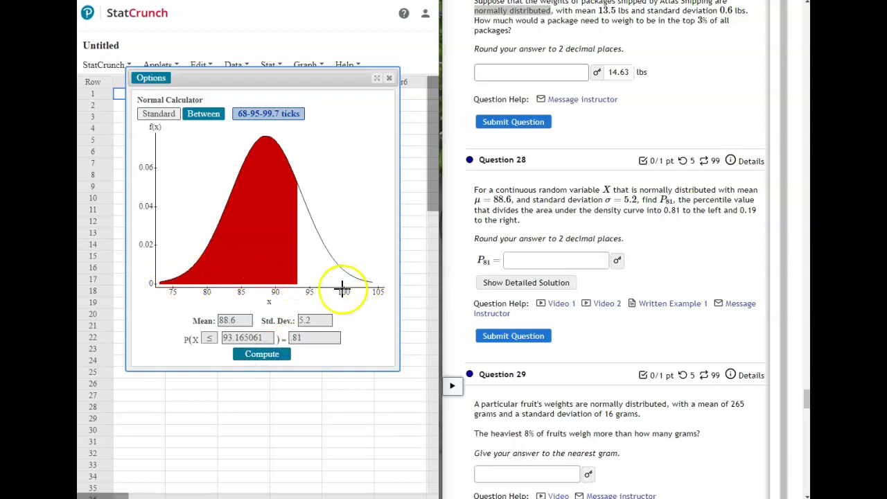
pyautogui.click(617, 263)
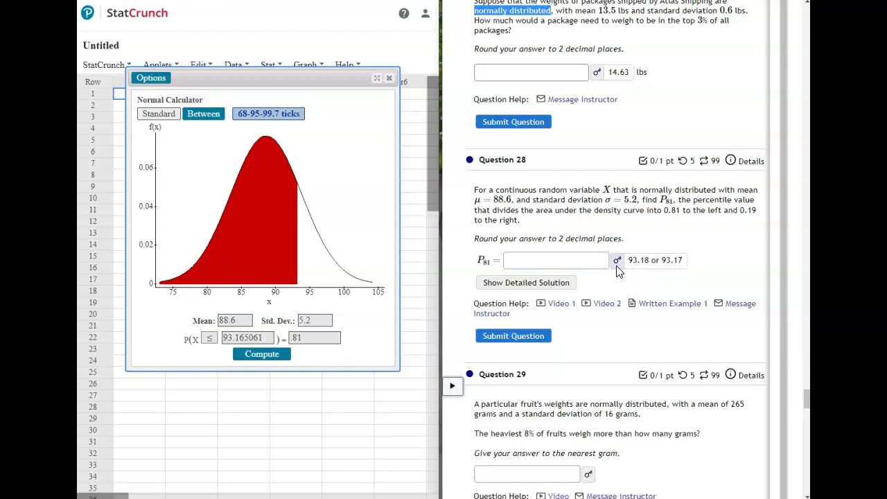
# Set the calculator's mean to 265 and standard deviation to 16 for Question 29
pyautogui.scroll(-3, 619, 271)
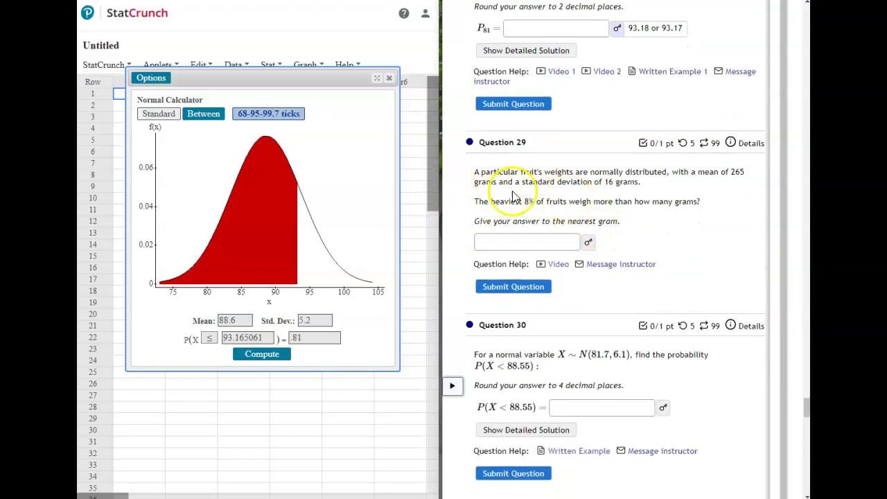
pyautogui.click(237, 321)
pyautogui.write('8')
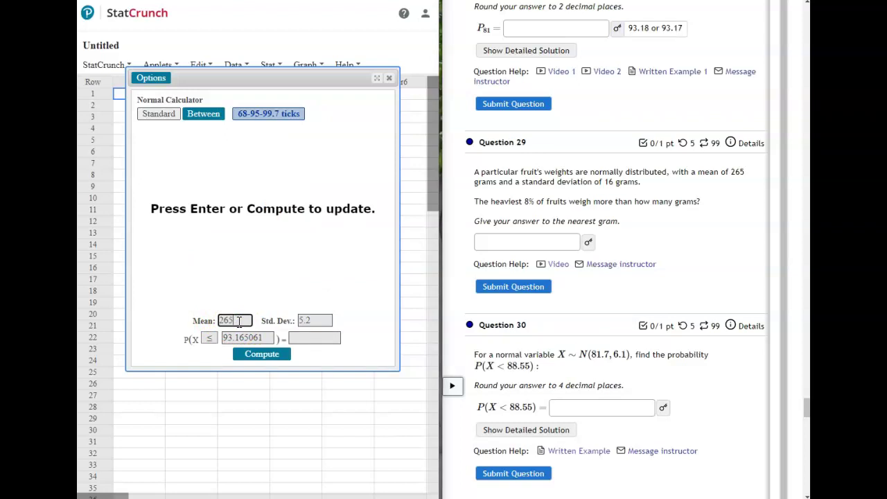
pyautogui.click(312, 320)
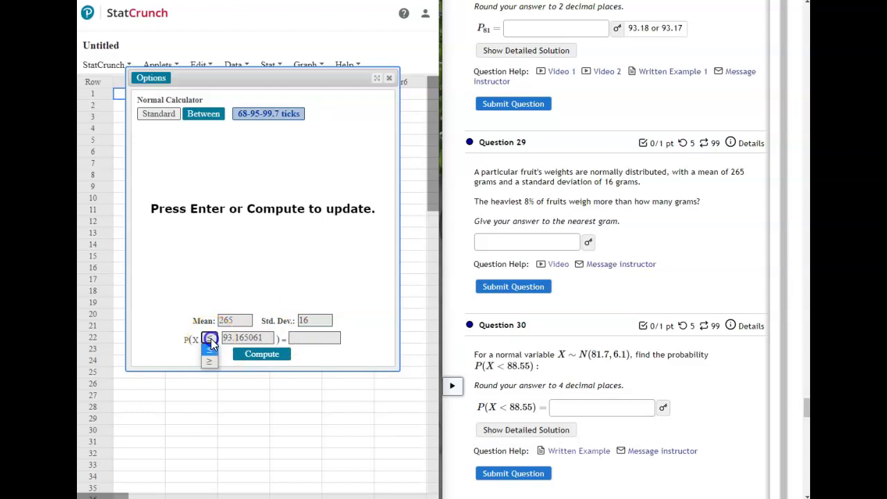
# Compute Question 29's cutoff fruit weight using ≥ and a probability of 0.08, and reveal the question's answer
pyautogui.click(209, 361)
pyautogui.click(299, 338)
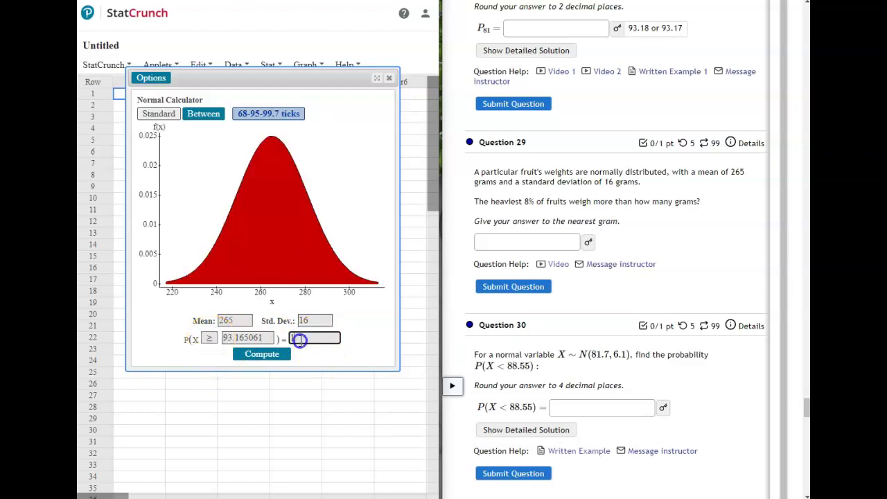
pyautogui.press('BackSpace')
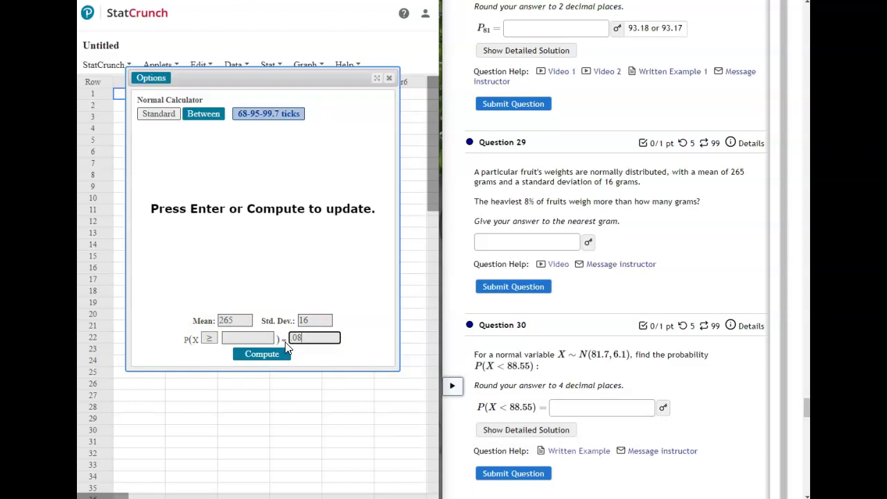
pyautogui.click(263, 357)
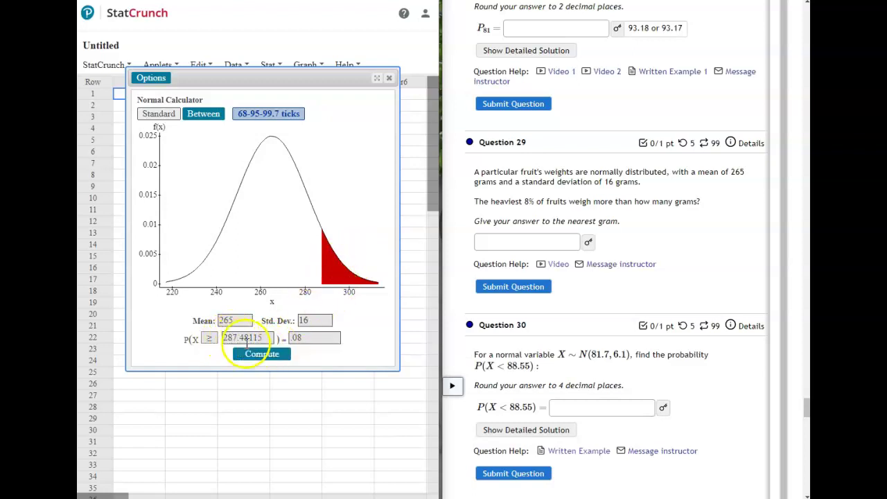
pyautogui.click(588, 243)
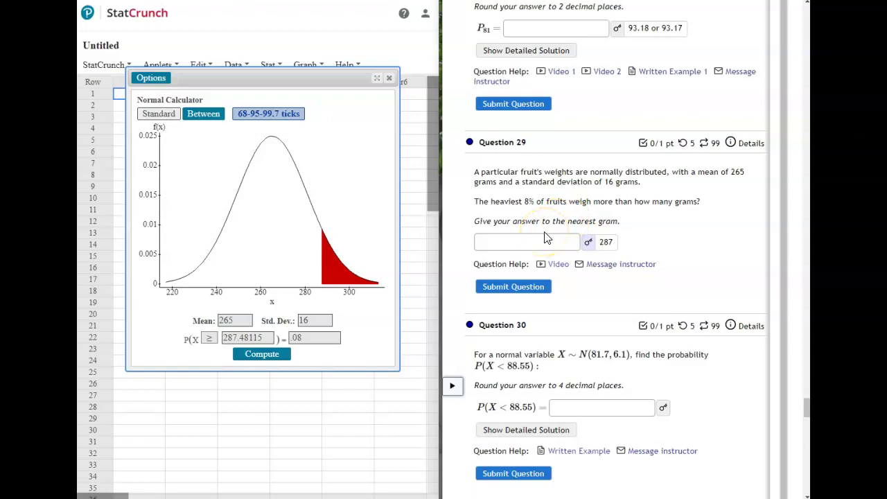
# Set the calculator's mean to 81.7 and standard deviation to 6.1 for Question 30
pyautogui.scroll(-3, 544, 238)
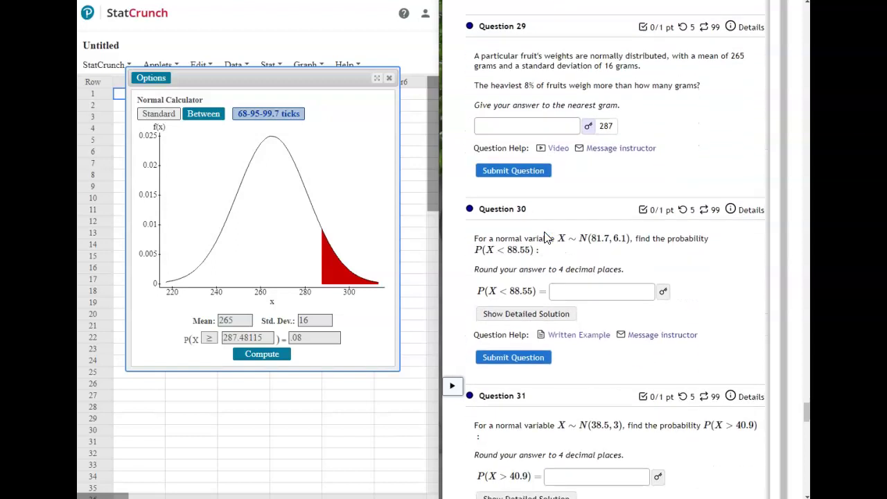
pyautogui.scroll(-2, 544, 237)
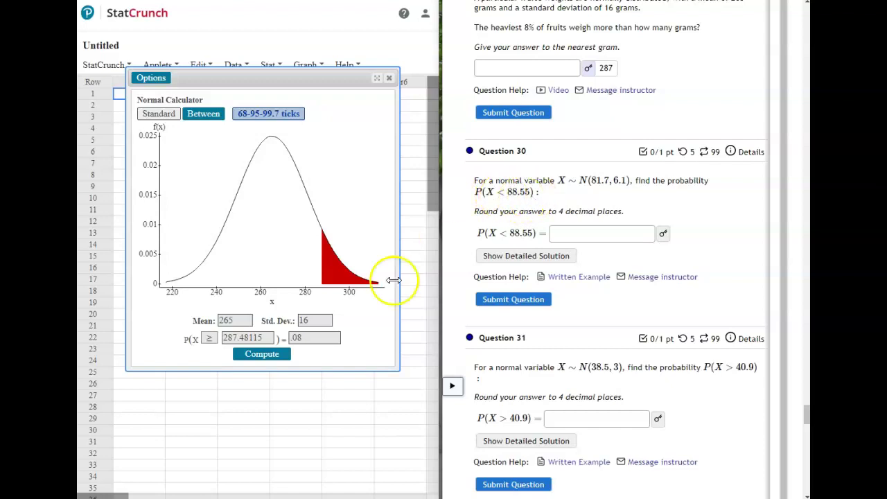
pyautogui.click(239, 318)
pyautogui.press('BackSpace')
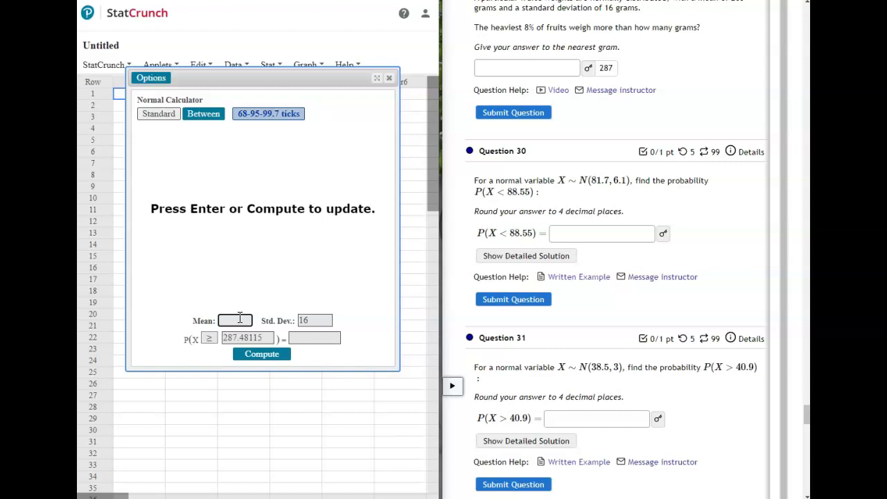
pyautogui.click(317, 320)
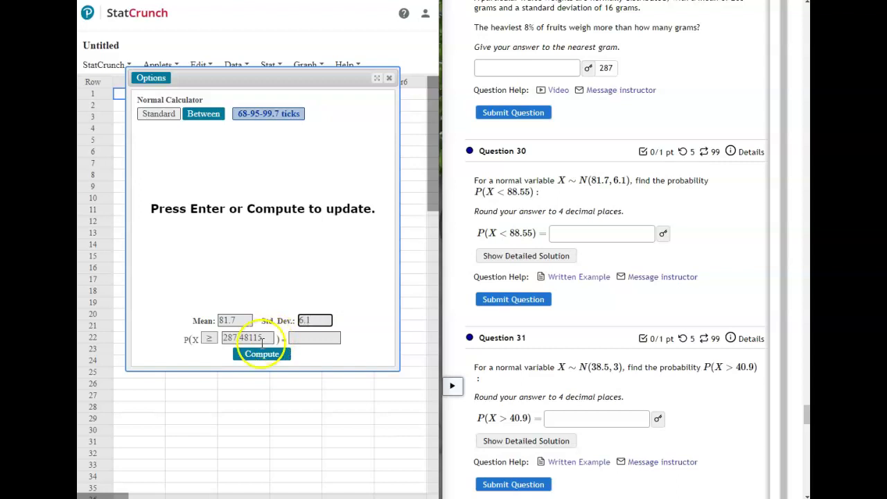
# Compute Question 30's probability using ≤ and an X value of 88.55, and reveal the question's answer
pyautogui.click(209, 339)
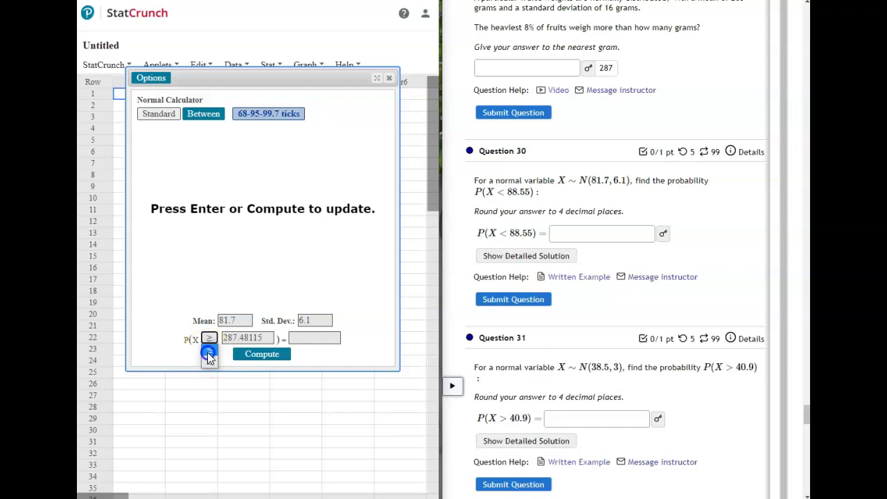
pyautogui.click(208, 359)
pyautogui.click(260, 339)
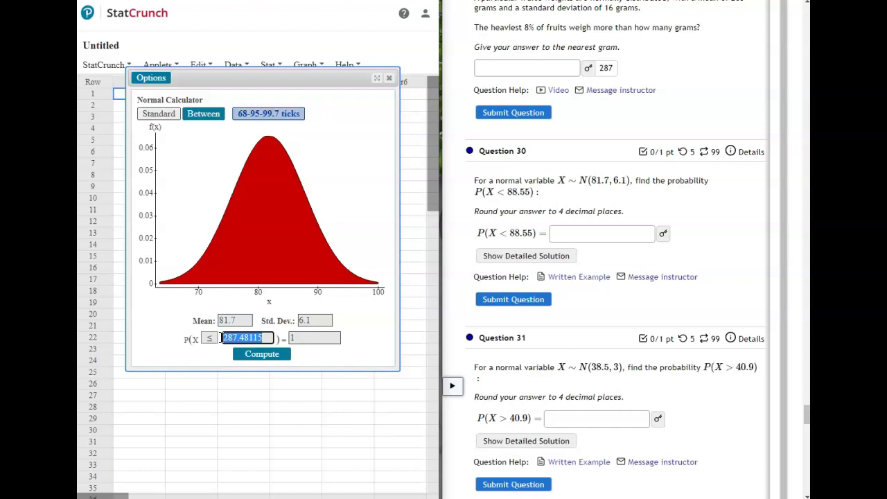
pyautogui.write('88.55')
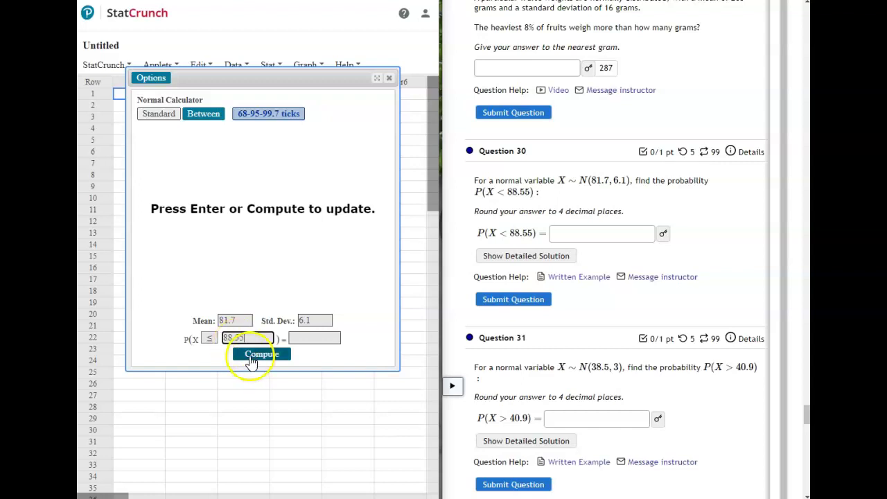
pyautogui.click(251, 357)
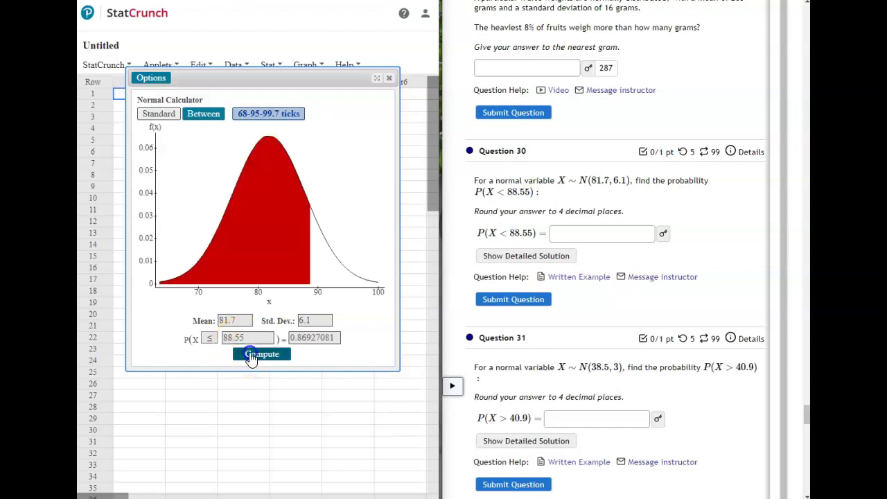
pyautogui.click(664, 235)
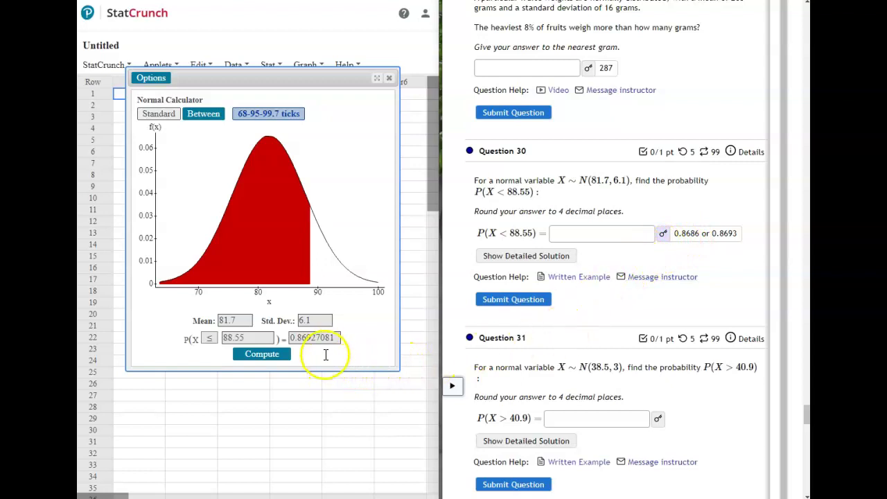
# Review Questions 30 to 32 and switch the calculator to Between mode to show the setup for Question 32
pyautogui.scroll(-5, 656, 289)
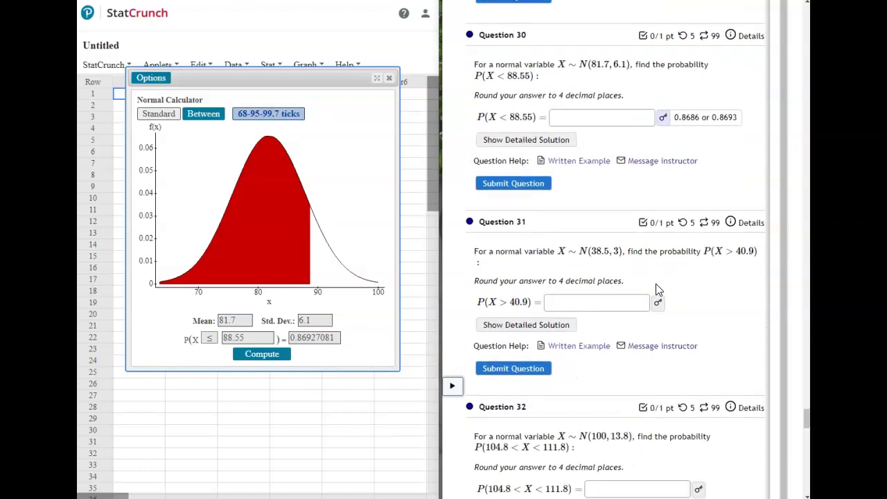
pyautogui.scroll(5, 657, 290)
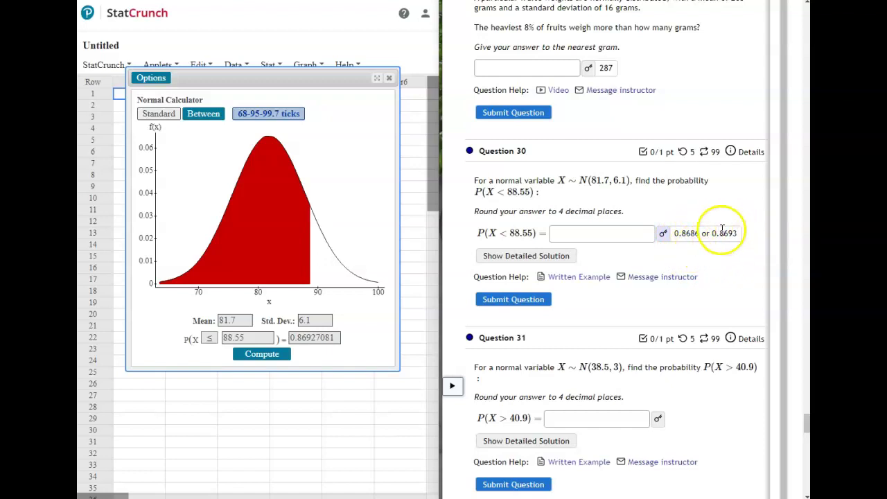
pyautogui.scroll(-3, 624, 301)
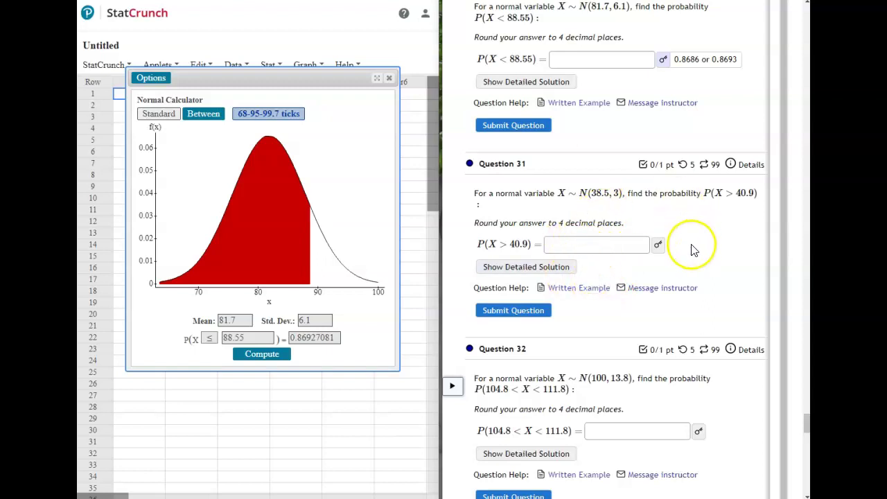
pyautogui.scroll(-1, 693, 249)
pyautogui.scroll(-2, 617, 308)
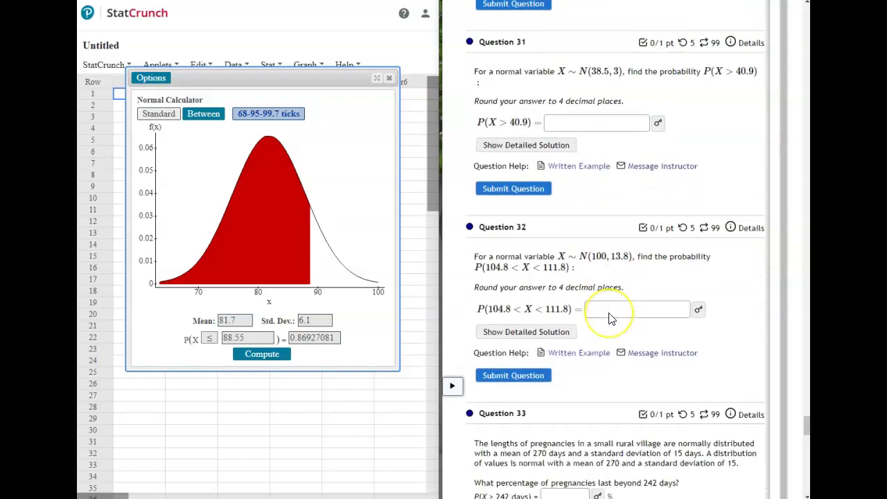
pyautogui.scroll(-1, 610, 319)
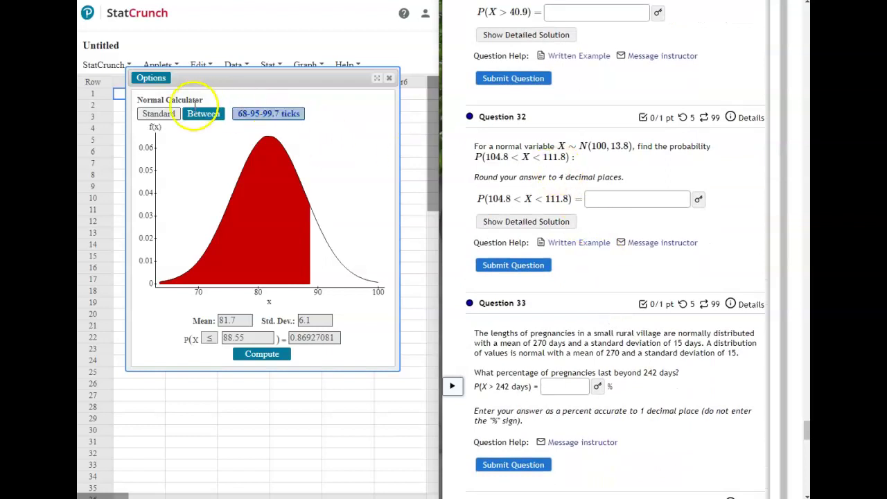
pyautogui.click(200, 118)
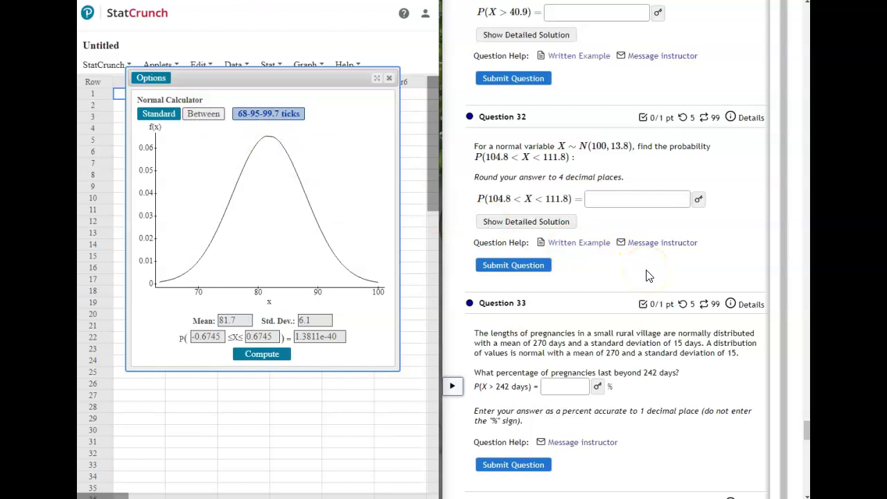
# Set the calculator's mean to 270 and standard deviation to 15 for Question 33
pyautogui.scroll(-2, 648, 276)
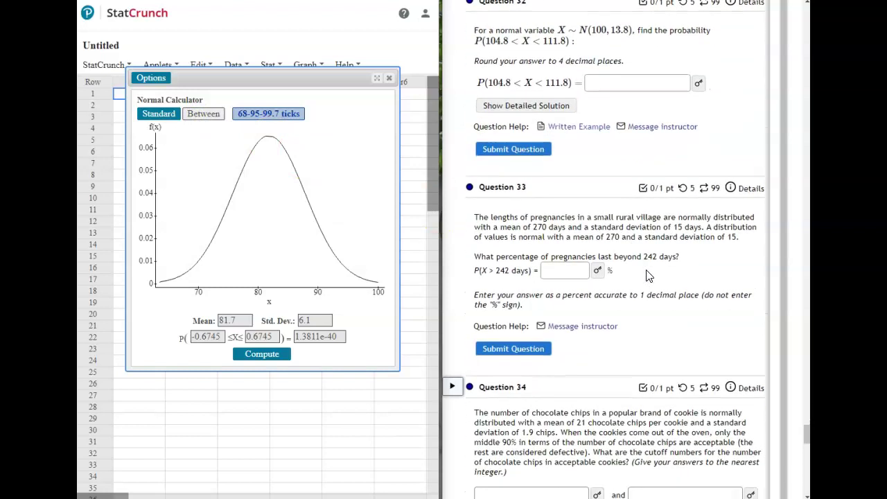
pyautogui.scroll(-1, 647, 275)
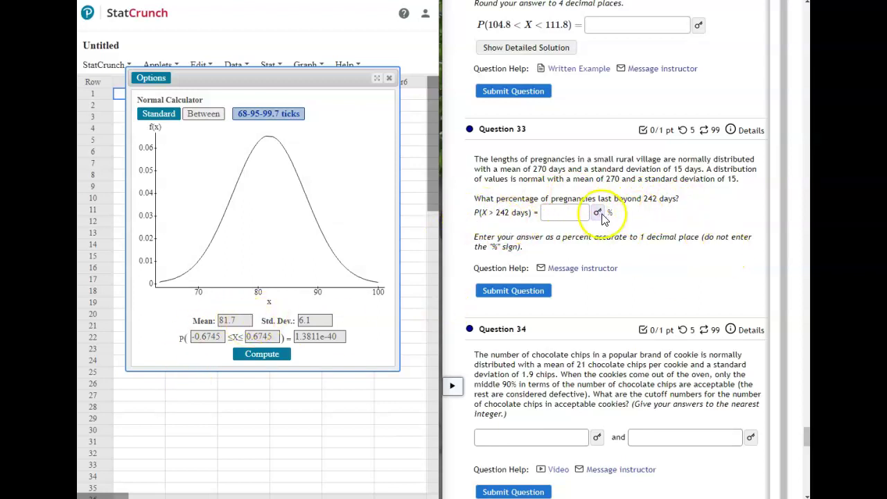
pyautogui.click(246, 320)
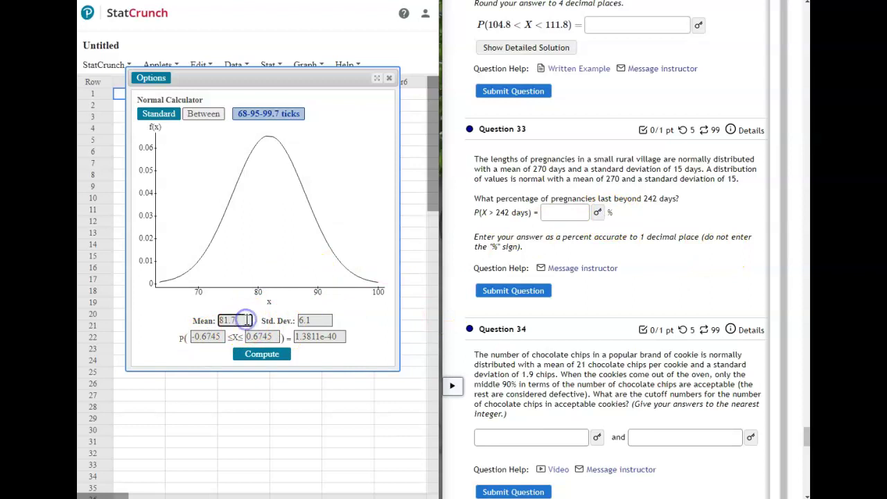
pyautogui.press('BackSpace')
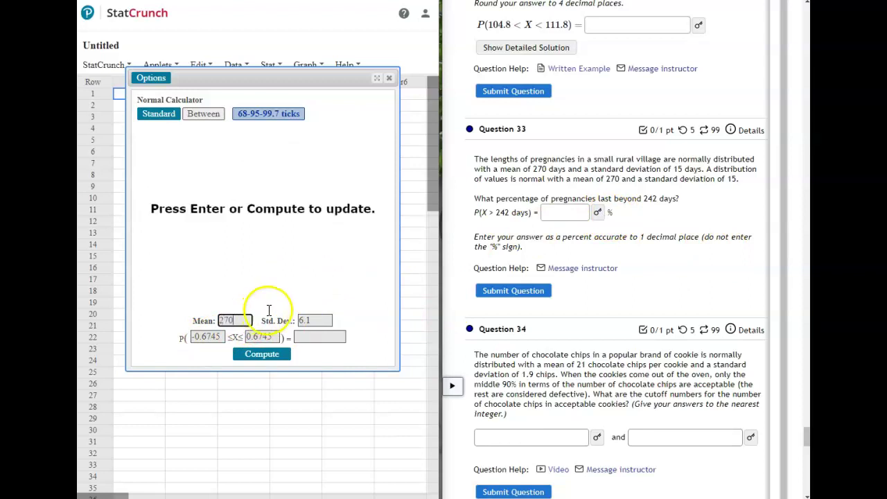
pyautogui.click(316, 324)
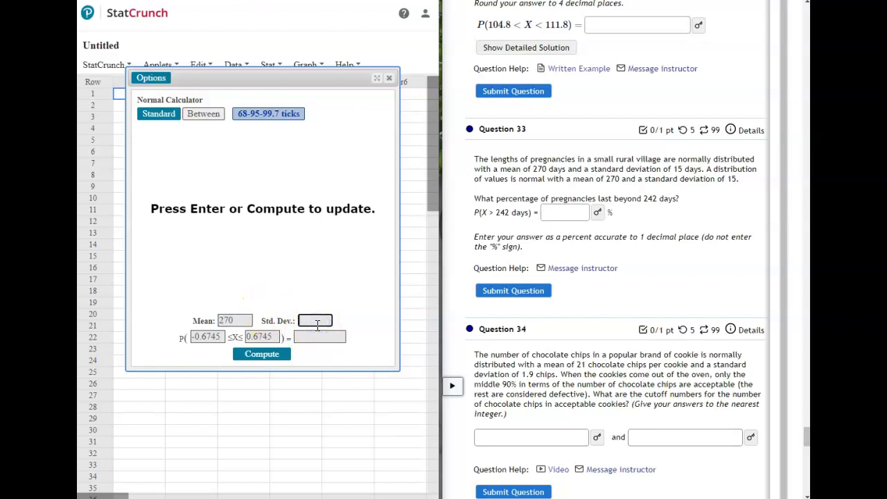
pyautogui.write('15')
# Compute Question 33's probability in Standard mode using ≥ and an X value of 242, and reveal the question's answer
pyautogui.click(159, 115)
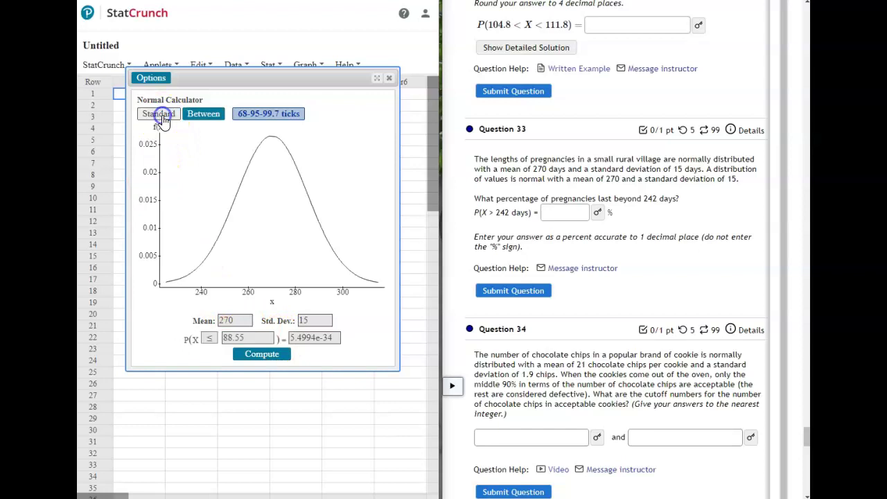
pyautogui.click(211, 358)
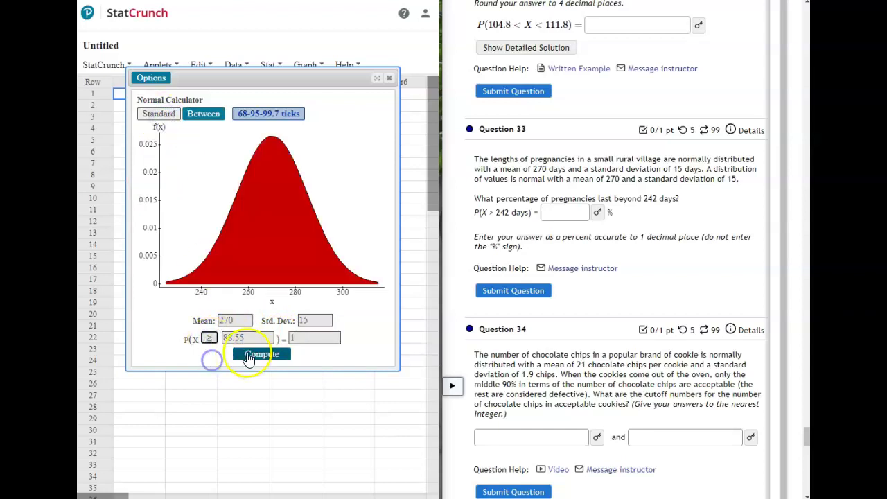
pyautogui.click(254, 337)
pyautogui.press('BackSpace')
pyautogui.press('BackSpace')
pyautogui.press('BackSpace')
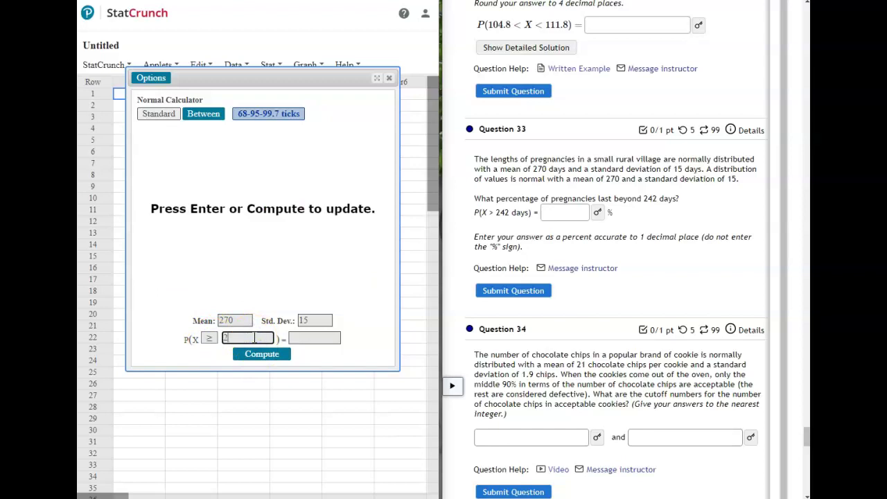
pyautogui.click(260, 355)
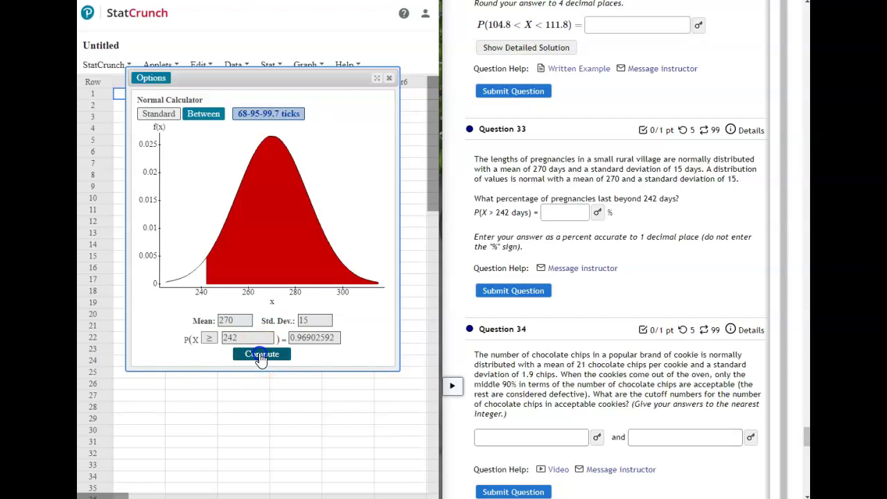
pyautogui.click(313, 338)
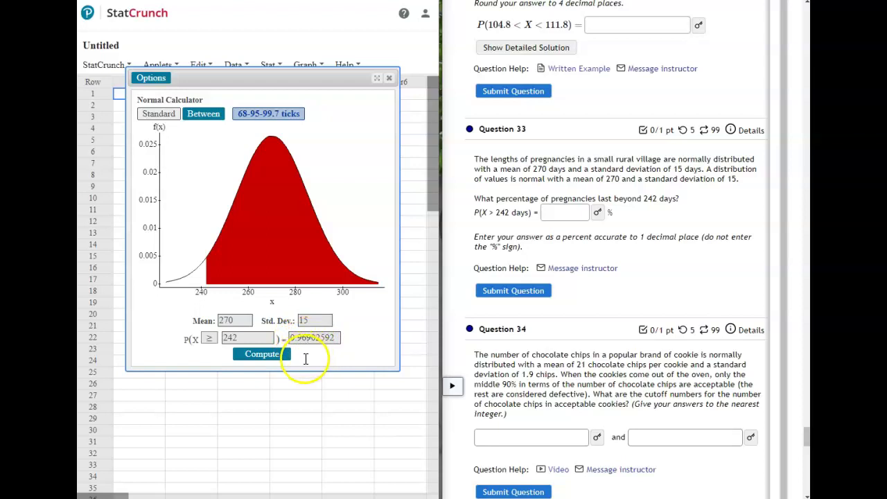
pyautogui.write('96.9')
pyautogui.click(595, 215)
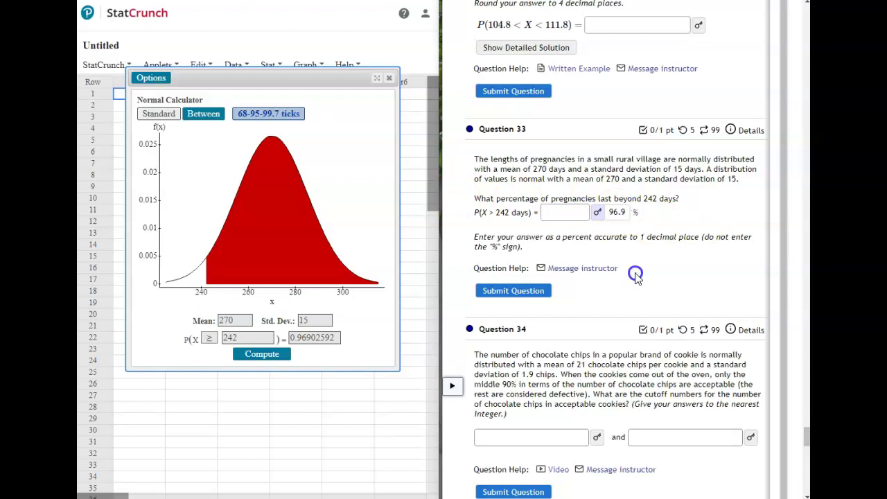
# Set the calculator's mean to 21 and standard deviation to 1.9 for Question 34
pyautogui.scroll(-3, 636, 275)
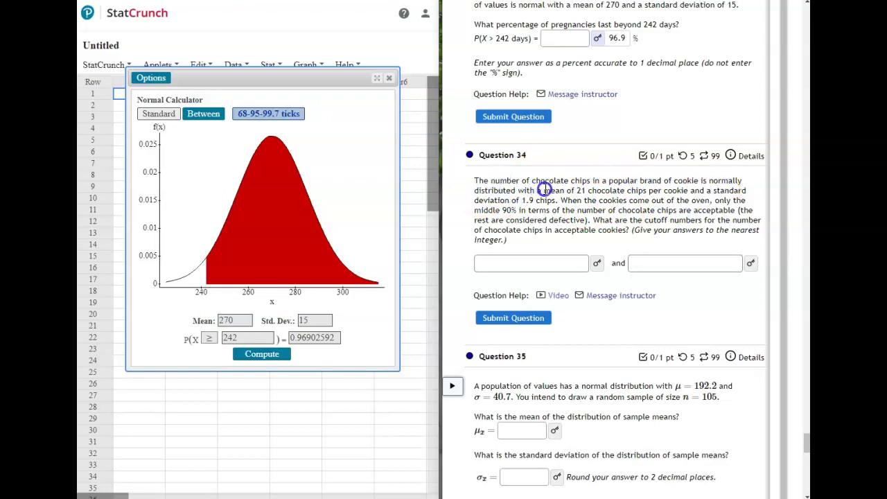
pyautogui.doubleClick(244, 321)
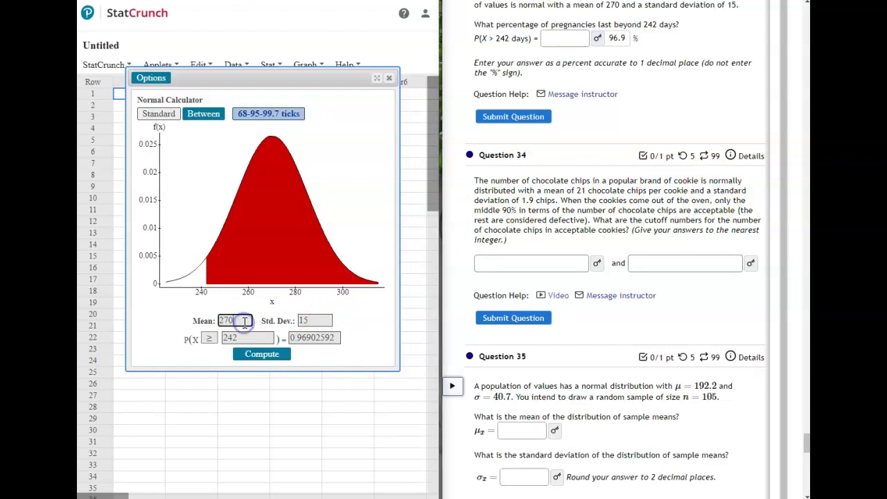
pyautogui.write('2')
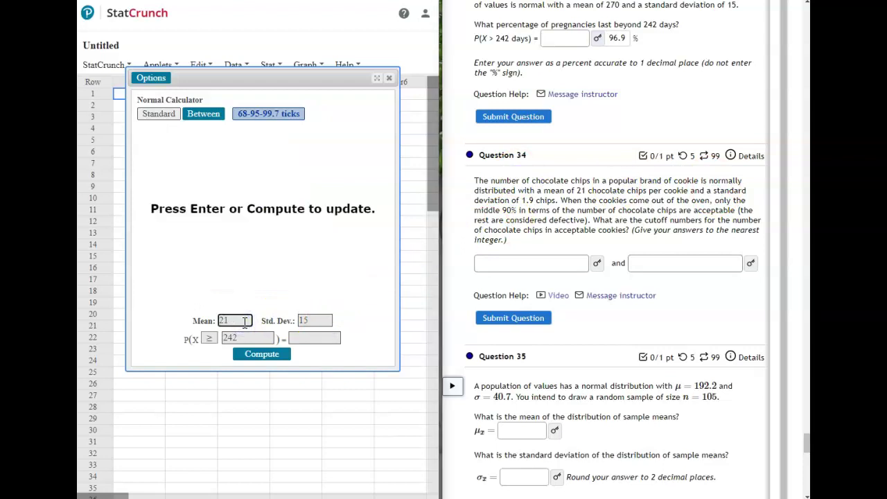
pyautogui.write('1')
pyautogui.doubleClick(316, 320)
pyautogui.press('BackSpace')
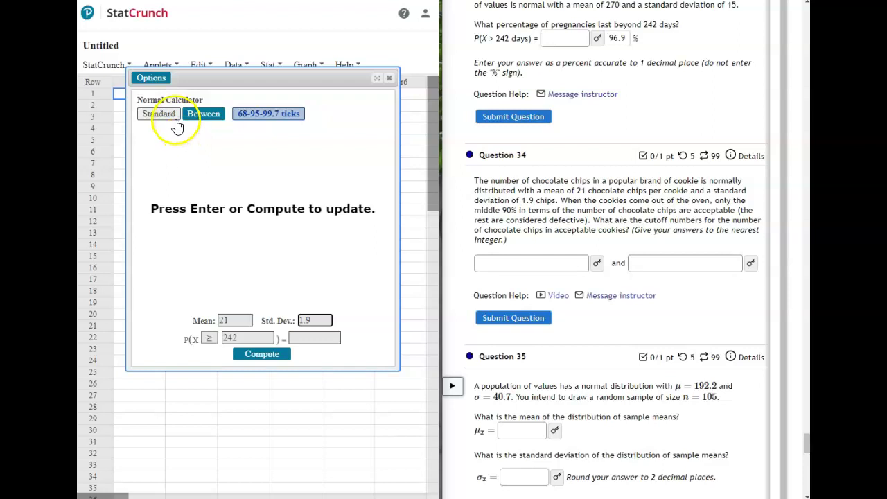
# Compute Question 34's two cutoff values in Between mode with a probability of 0.90, and reveal both of the question's answers
pyautogui.click(206, 118)
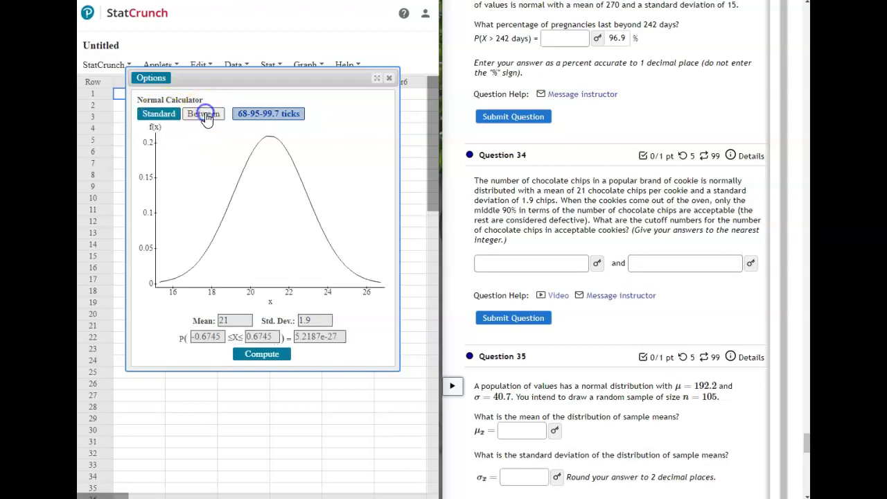
pyautogui.moveTo(337, 344); pyautogui.dragTo(286, 338)
pyautogui.press('BackSpace')
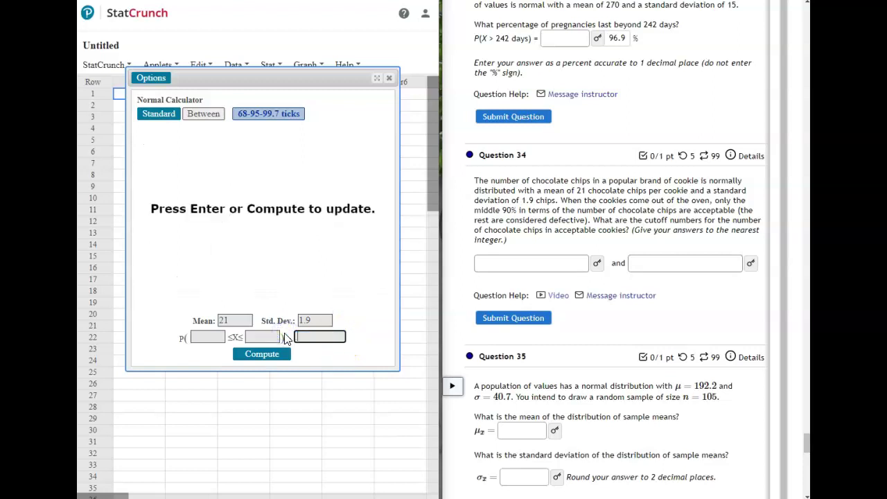
pyautogui.write('90')
pyautogui.click(272, 361)
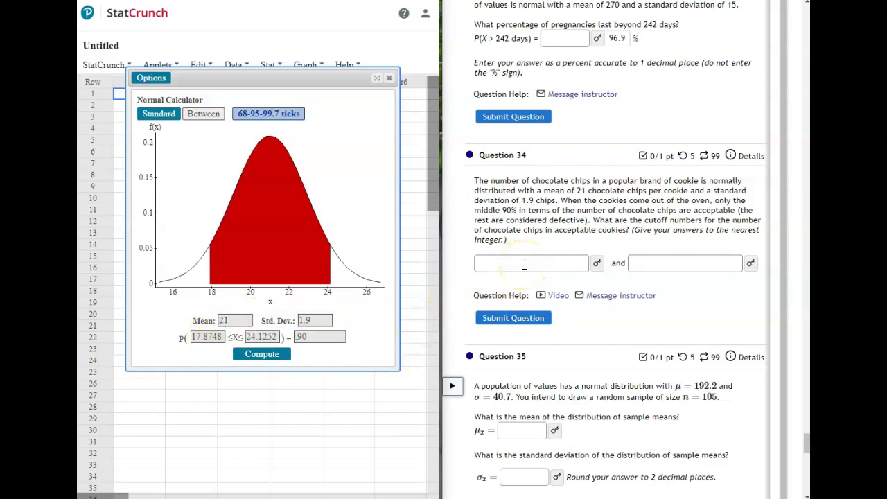
pyautogui.click(598, 266)
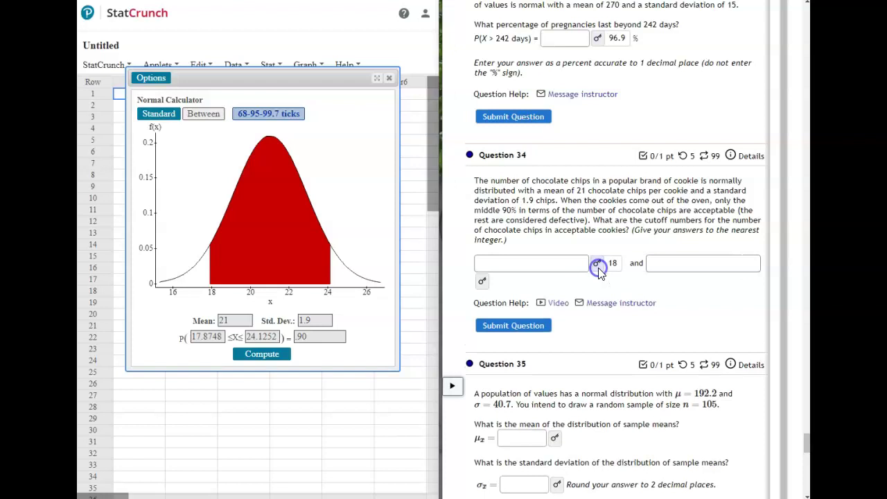
pyautogui.click(482, 283)
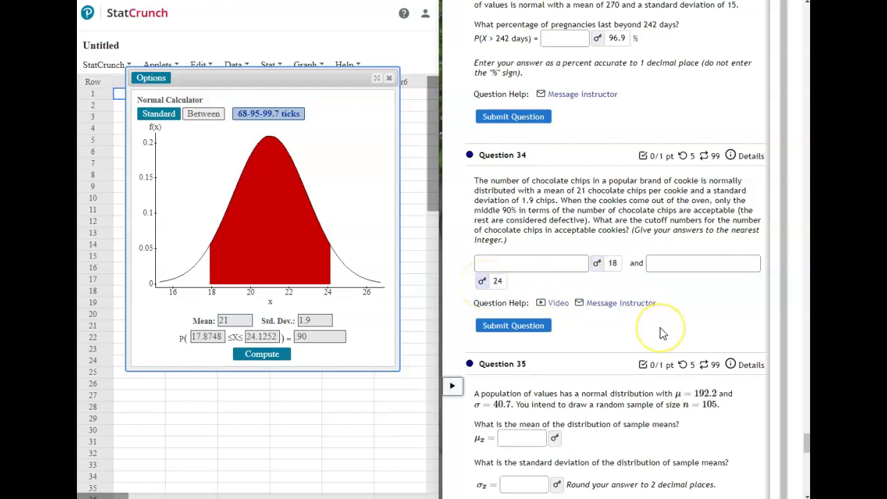